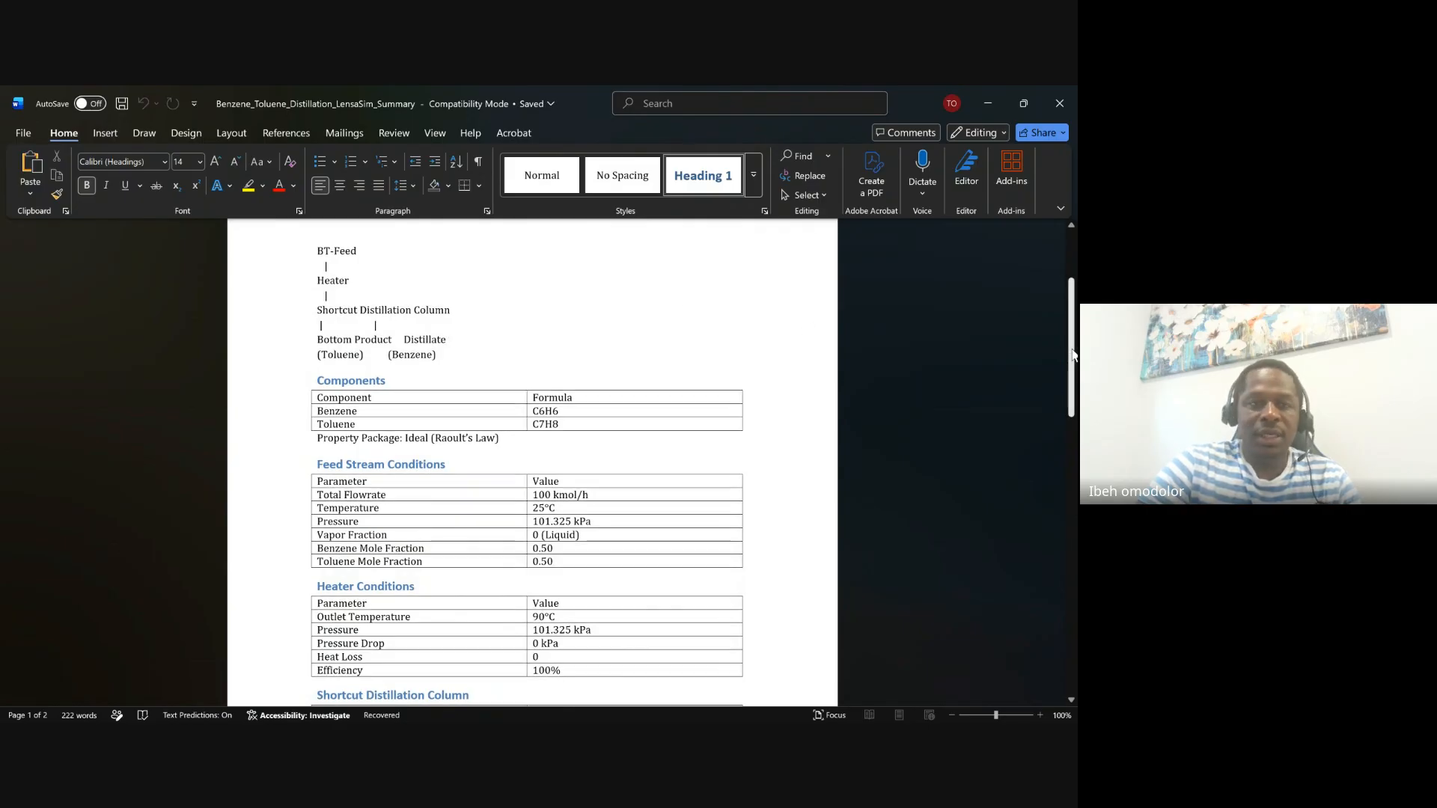
Scroll the Word summary document back up to its title to review it
drag(1073, 353, 1066, 339)
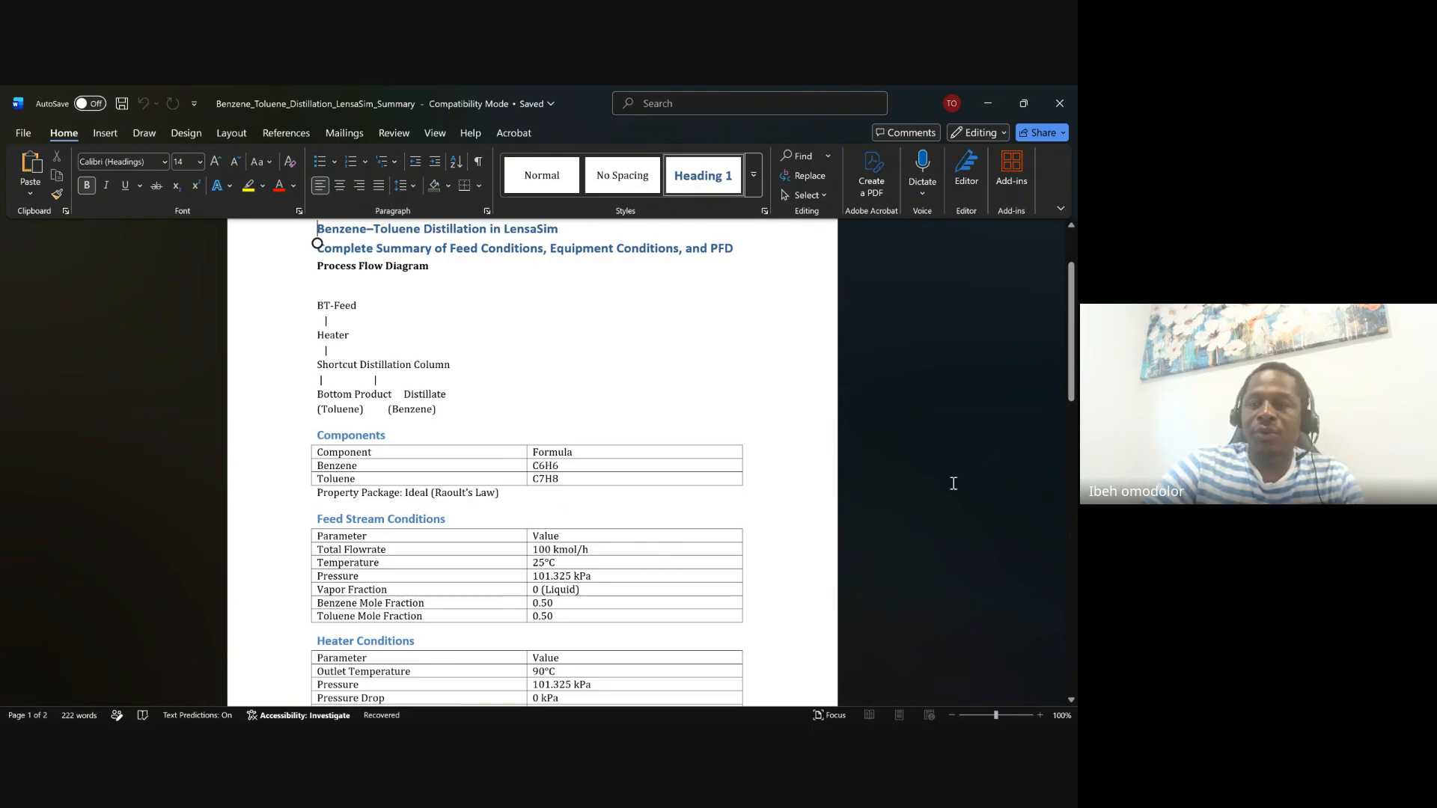
drag(1070, 365, 1071, 393)
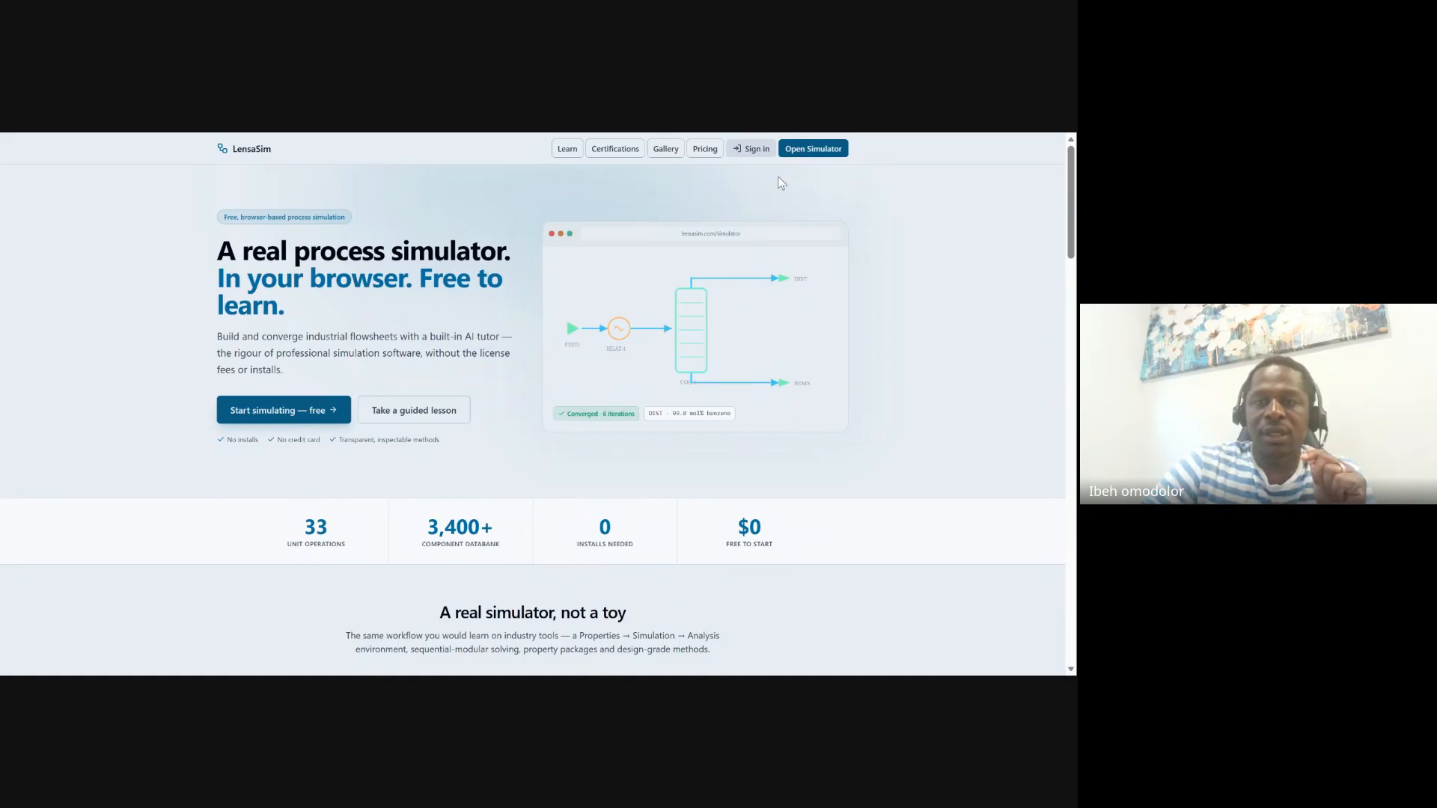
Start LensaSim sign-in with the account e-mail and request an emailed code
click(754, 150)
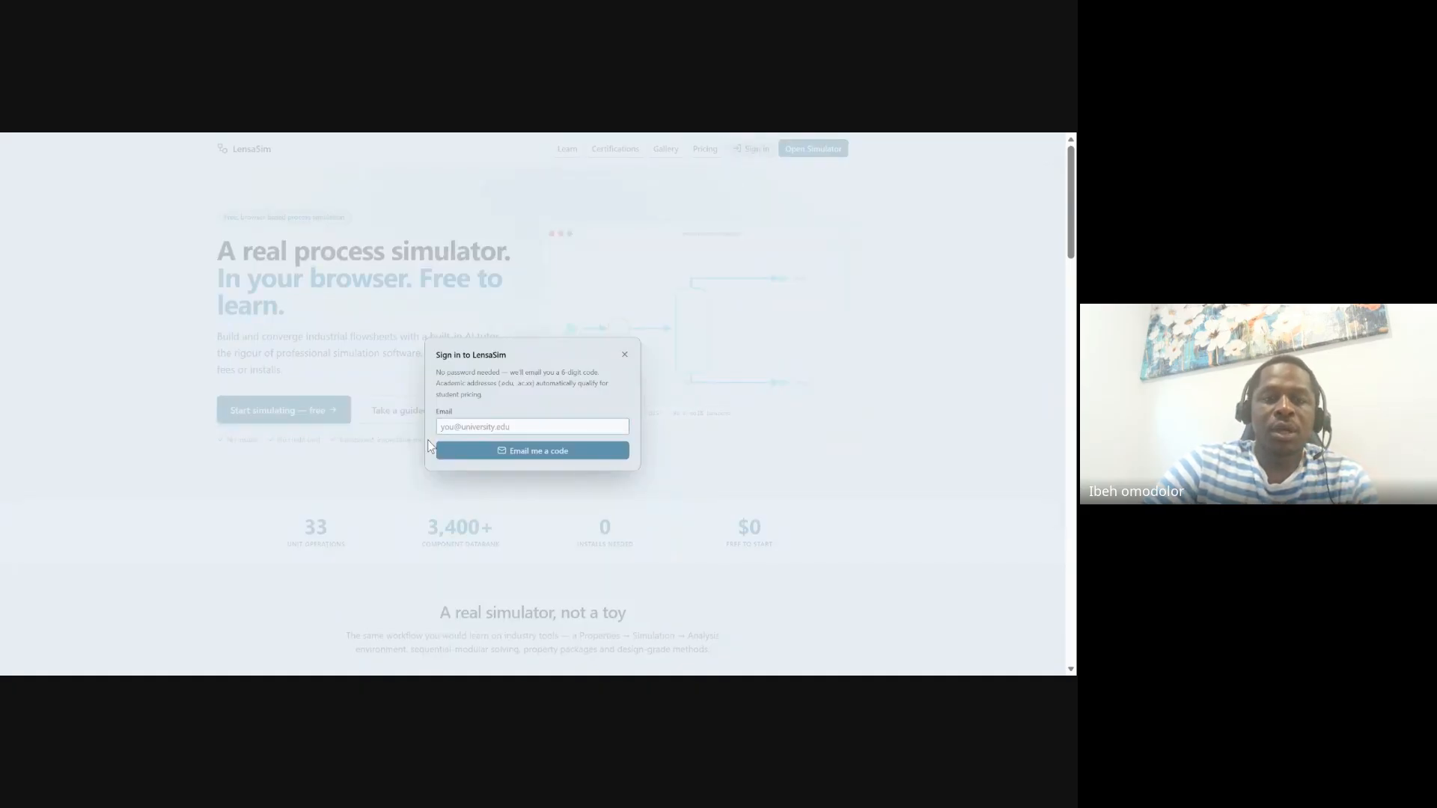
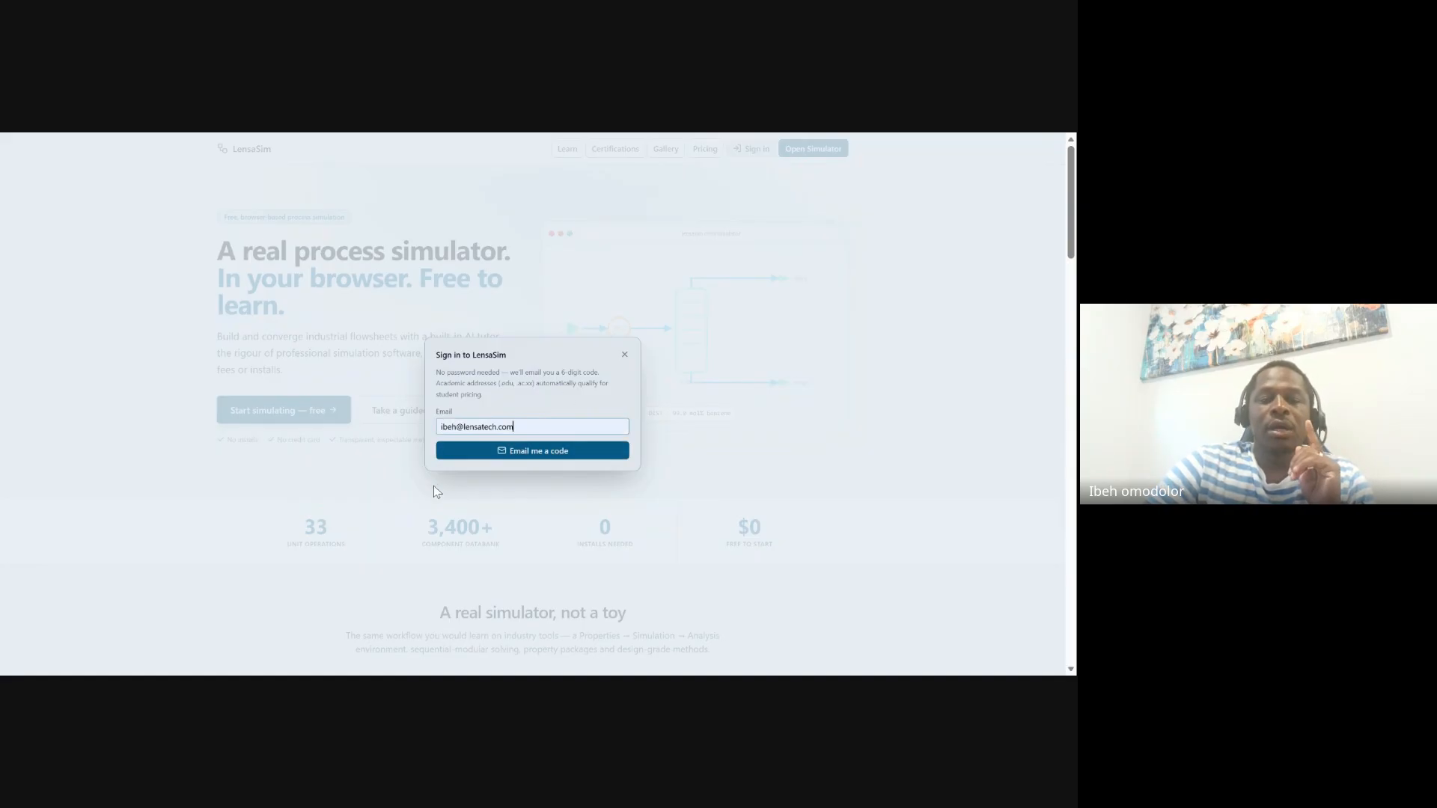
click(555, 454)
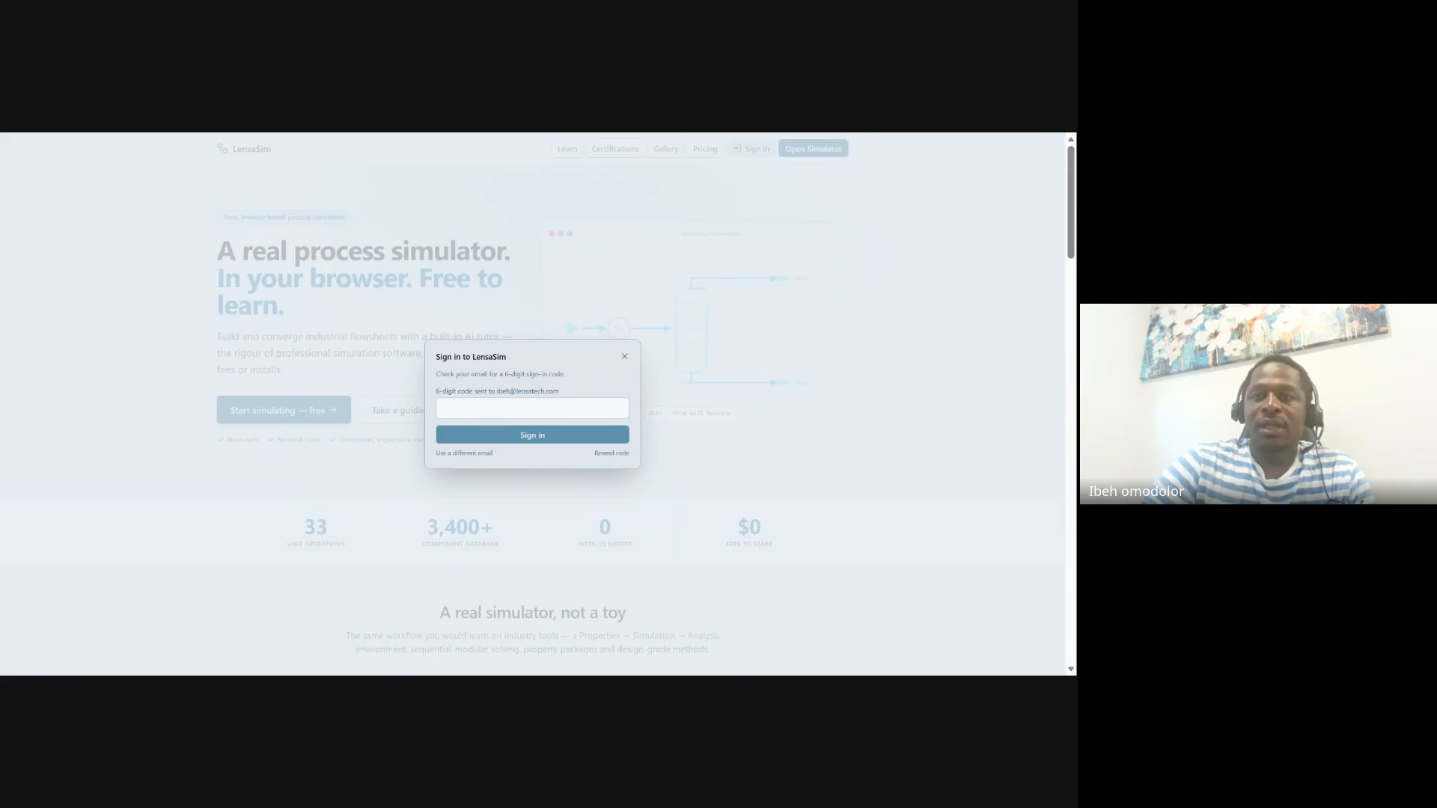
Enter the emailed verification code to sign in, then launch the simulator
click(528, 409)
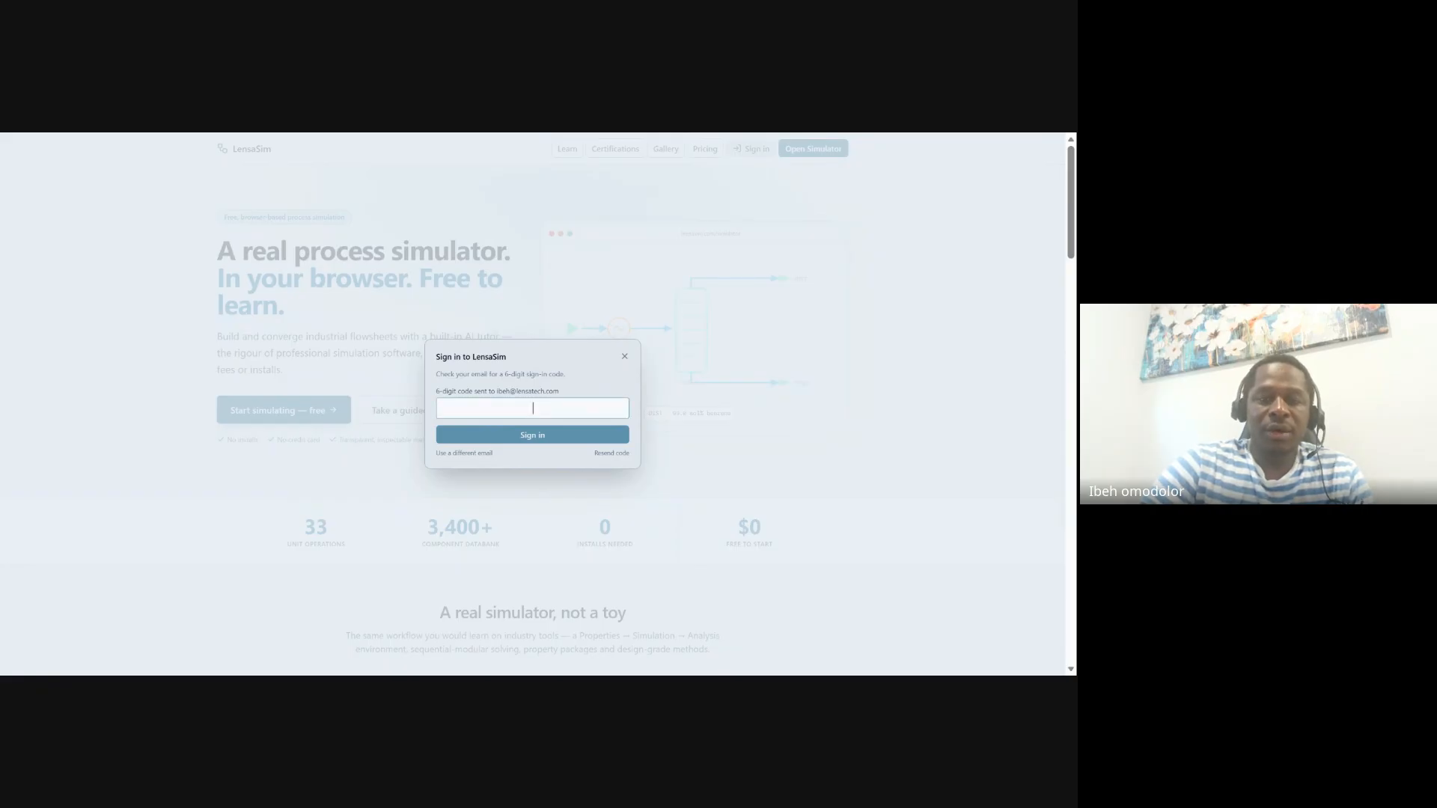
key(ctrl+v)
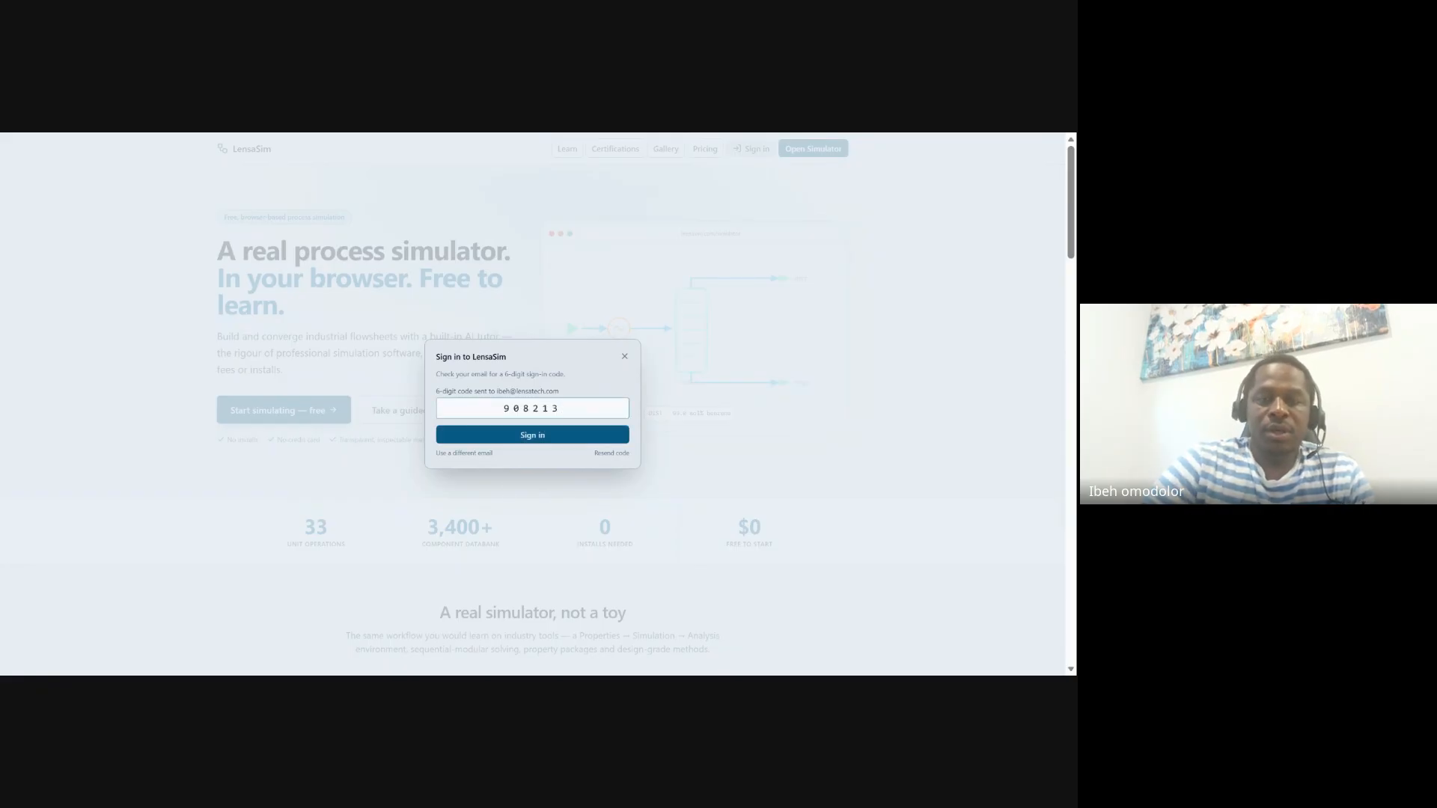
click(545, 442)
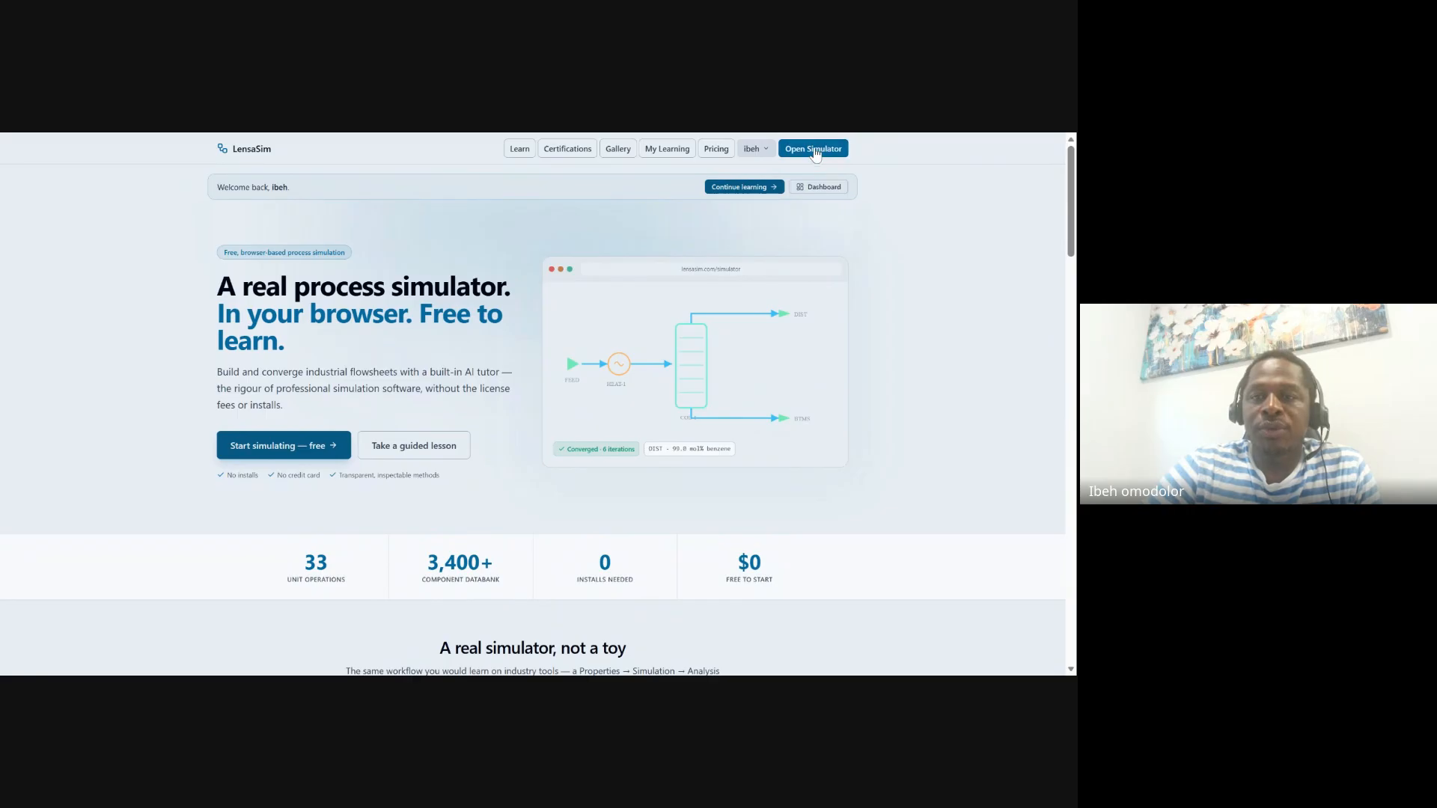
click(815, 153)
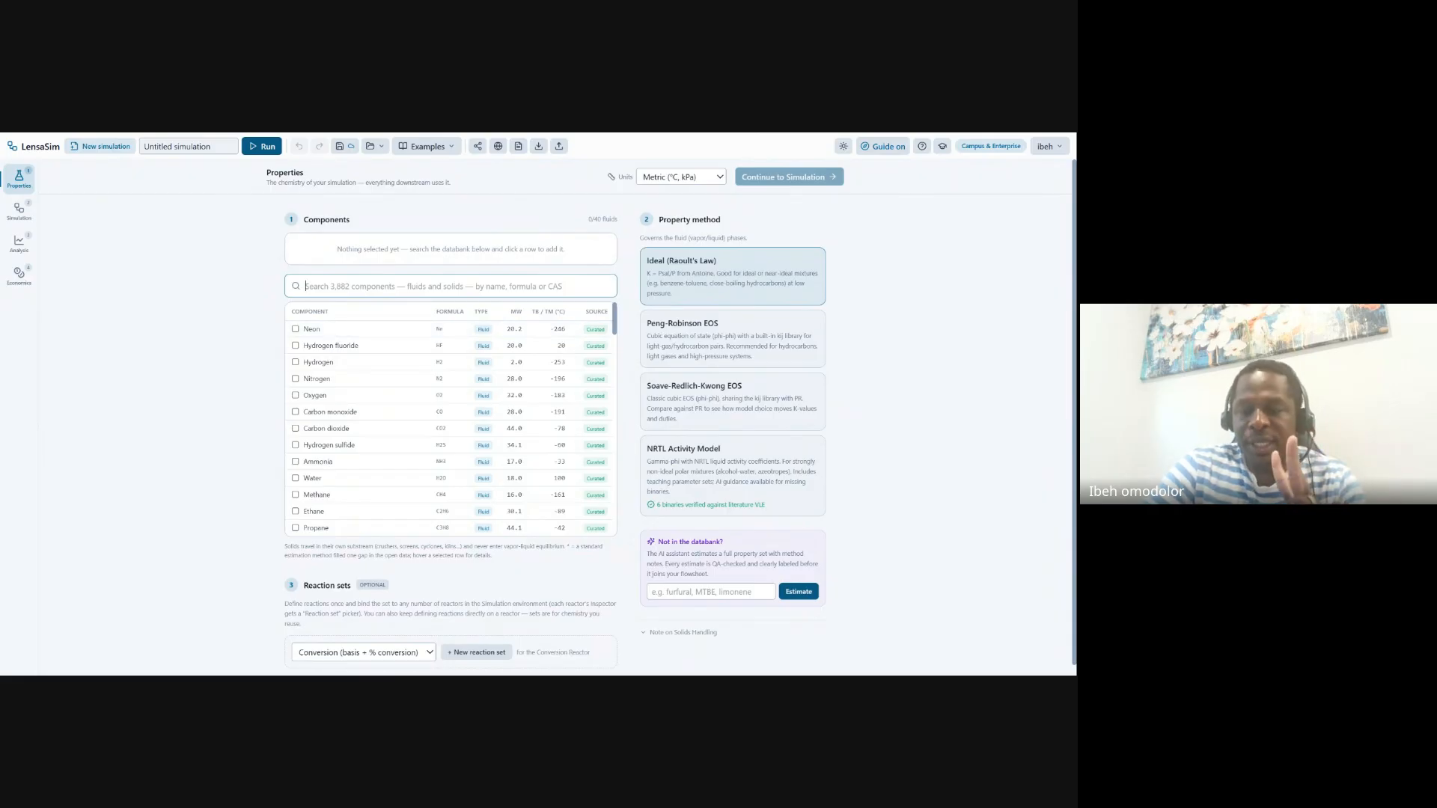
Add Benzene and Toluene as components under Ideal (Raoult's Law) and continue to the flowsheet
text(be)
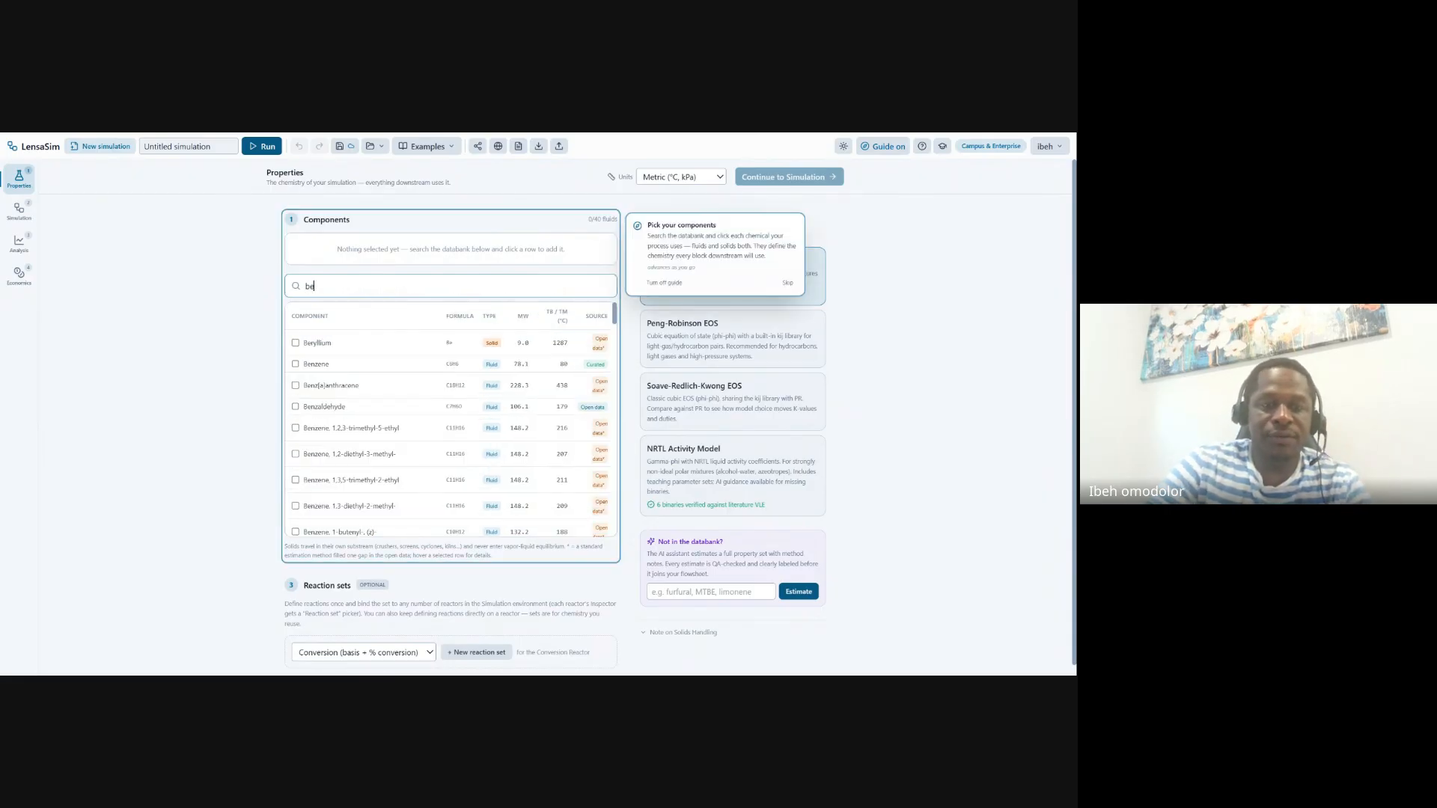
text(nz)
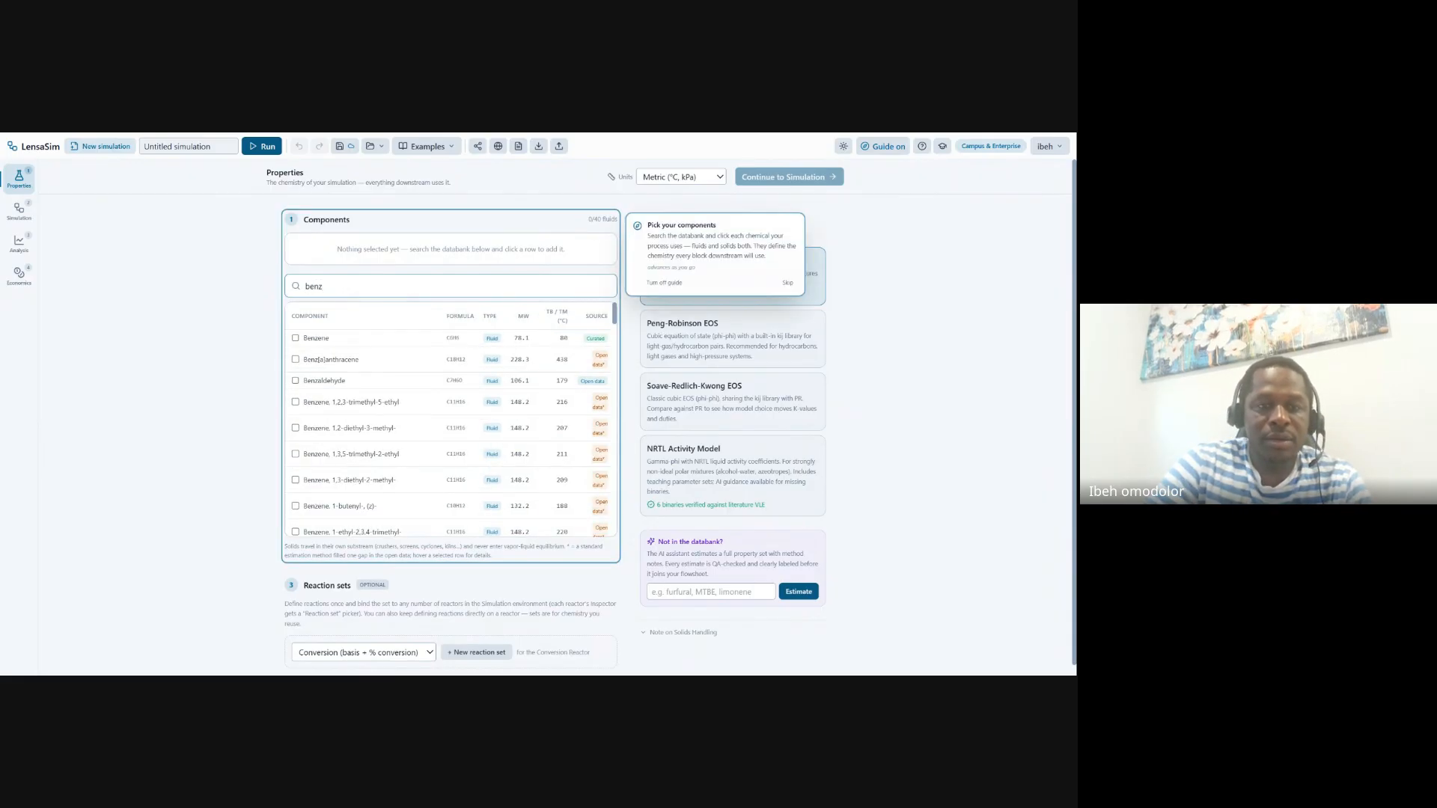
click(322, 338)
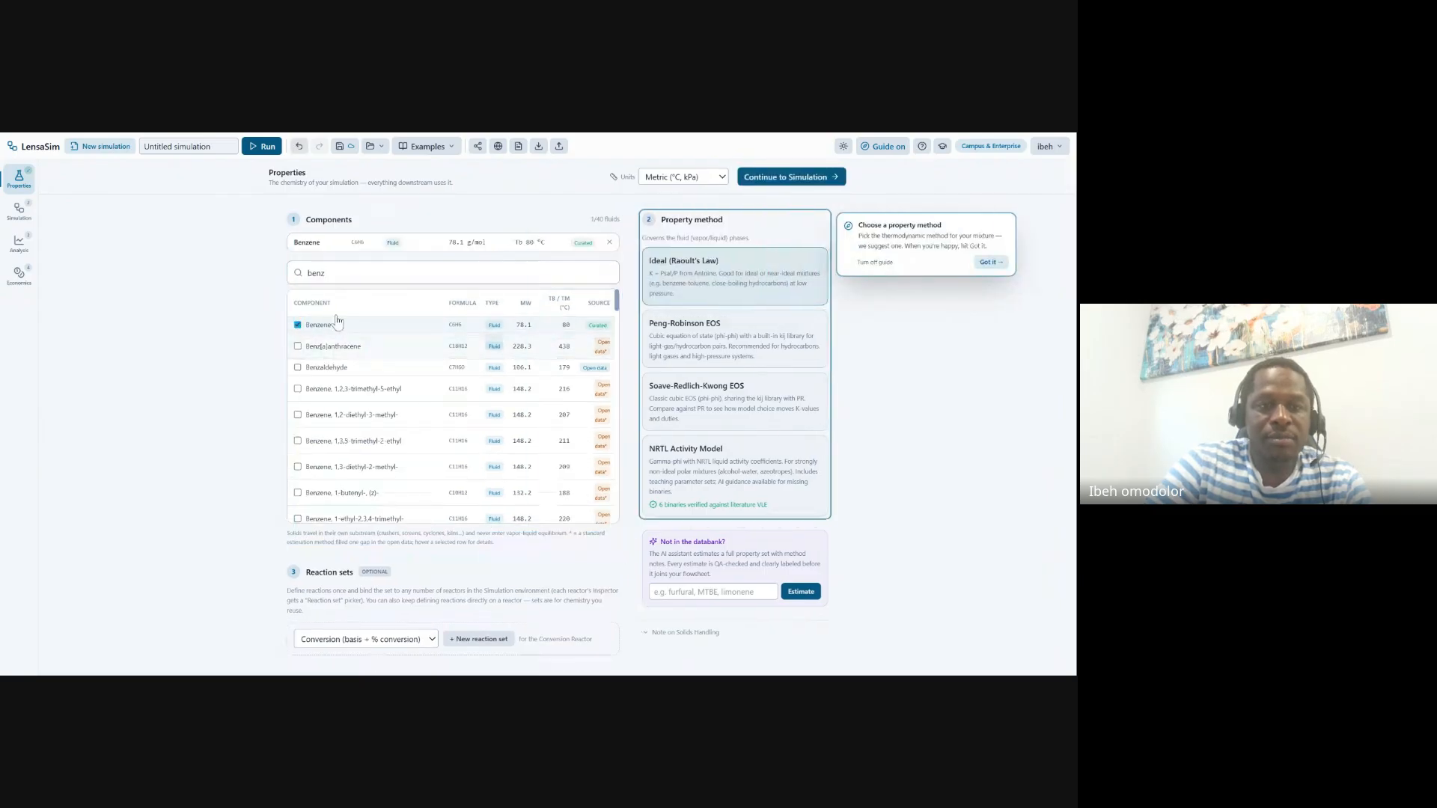
click(344, 274)
key(BackSpace)
key(BackSpace)
key(BackSpace)
key(BackSpace)
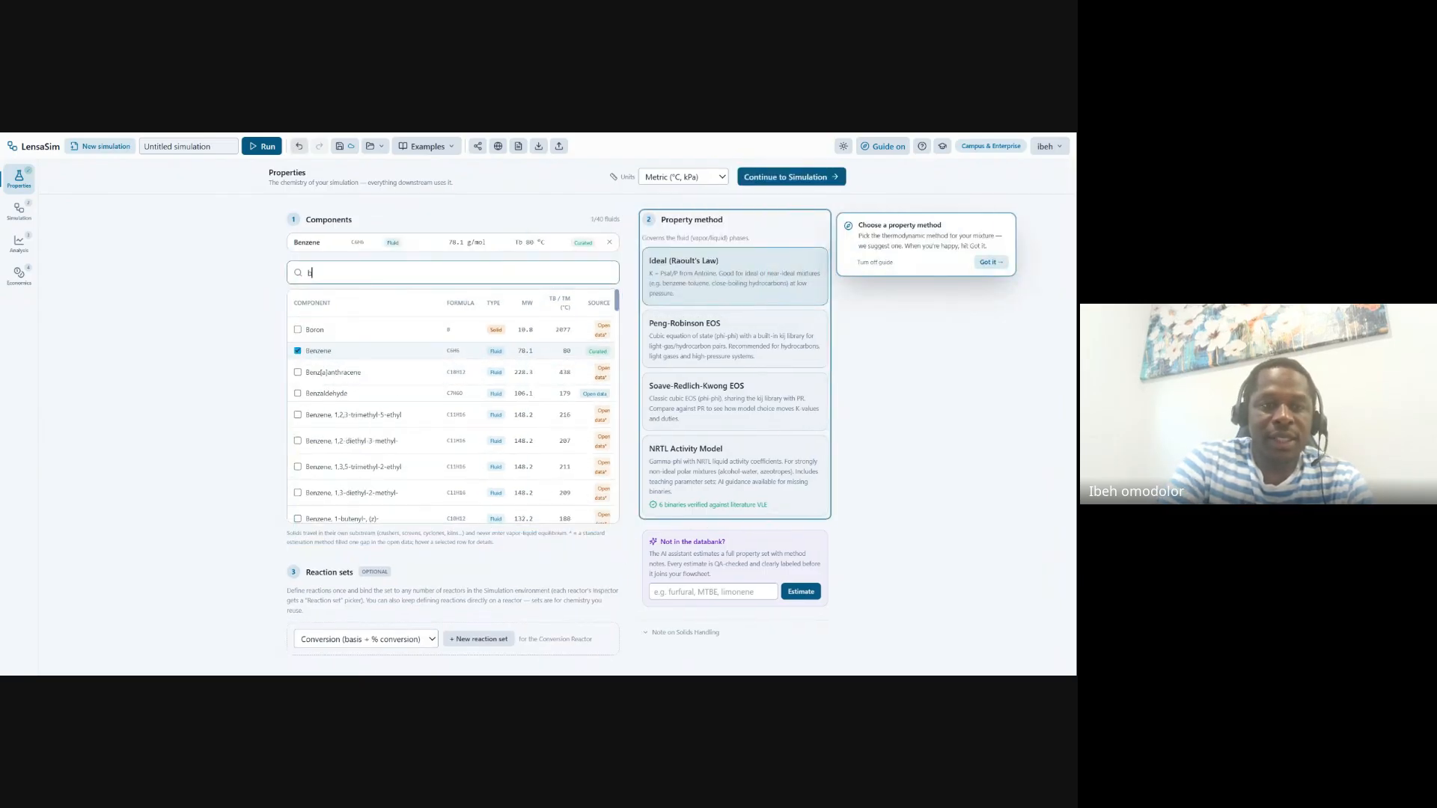
text(tolu)
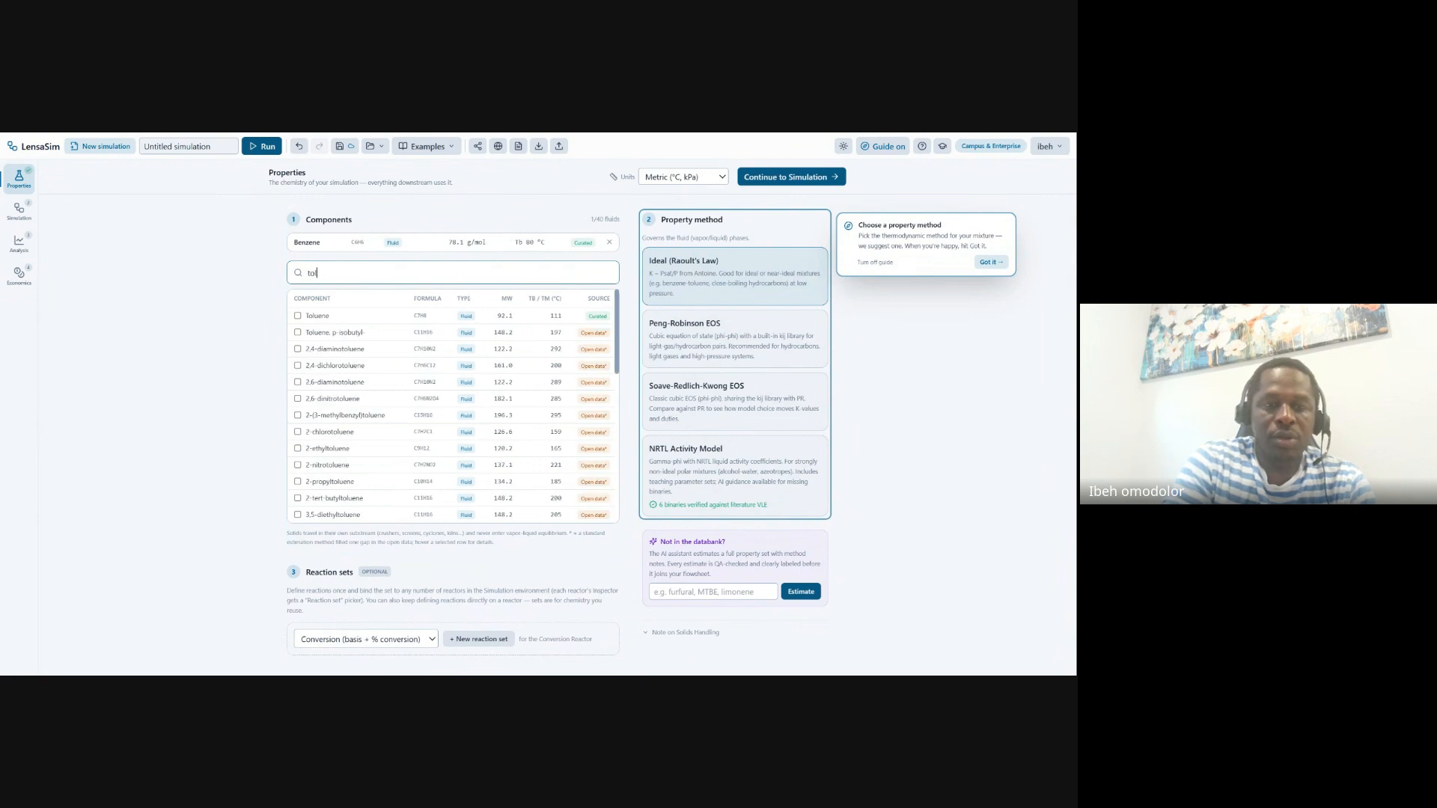
click(318, 318)
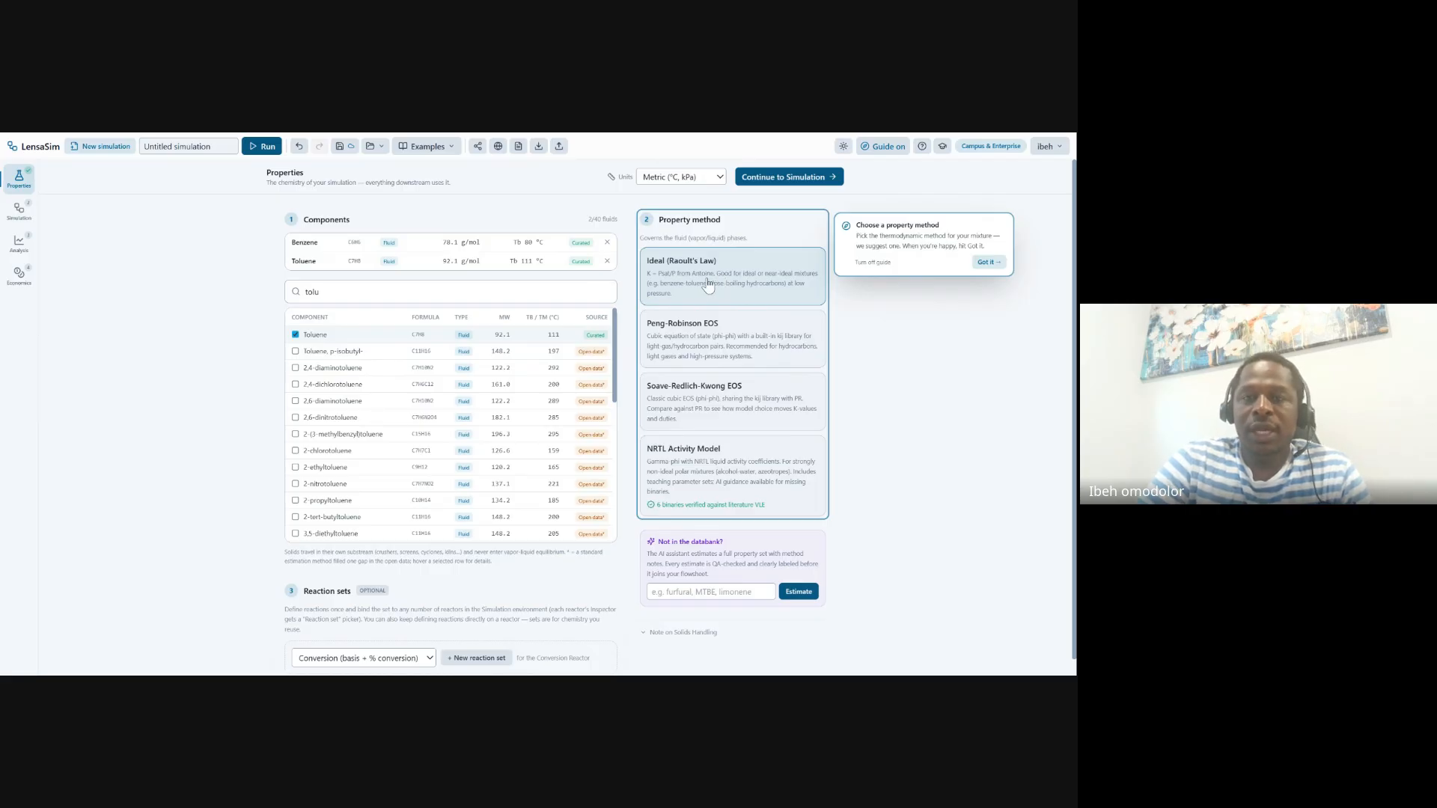
click(792, 179)
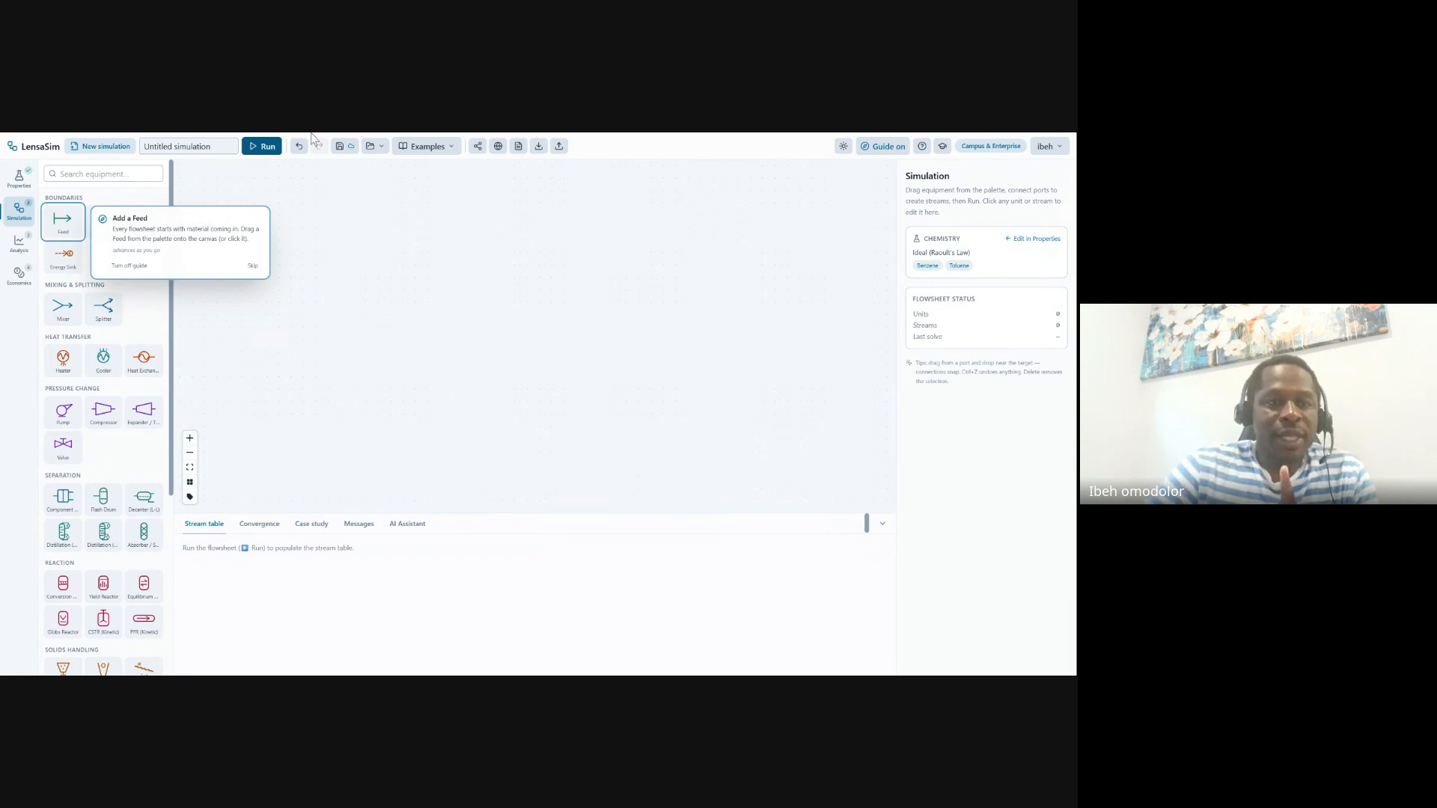
click(889, 150)
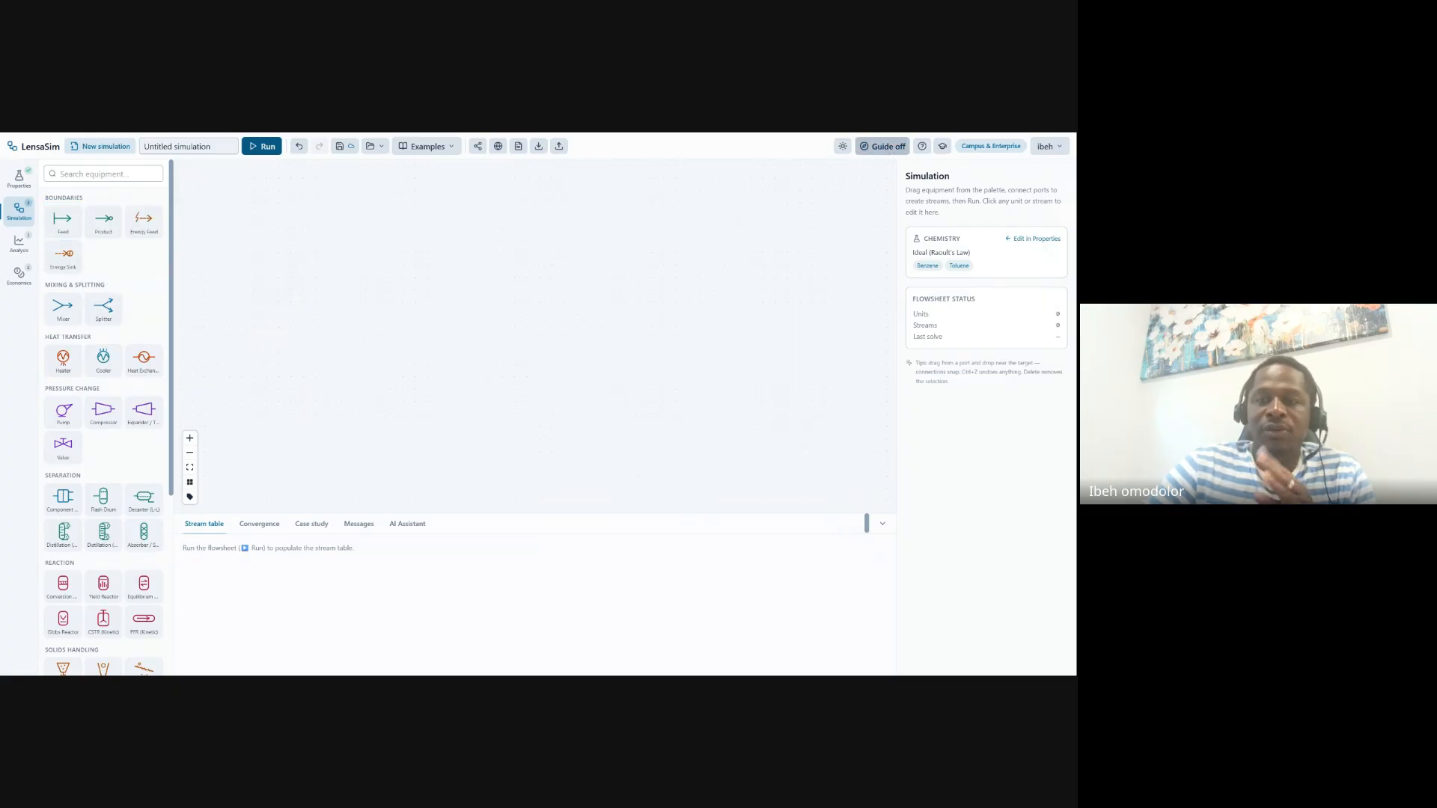
click(889, 149)
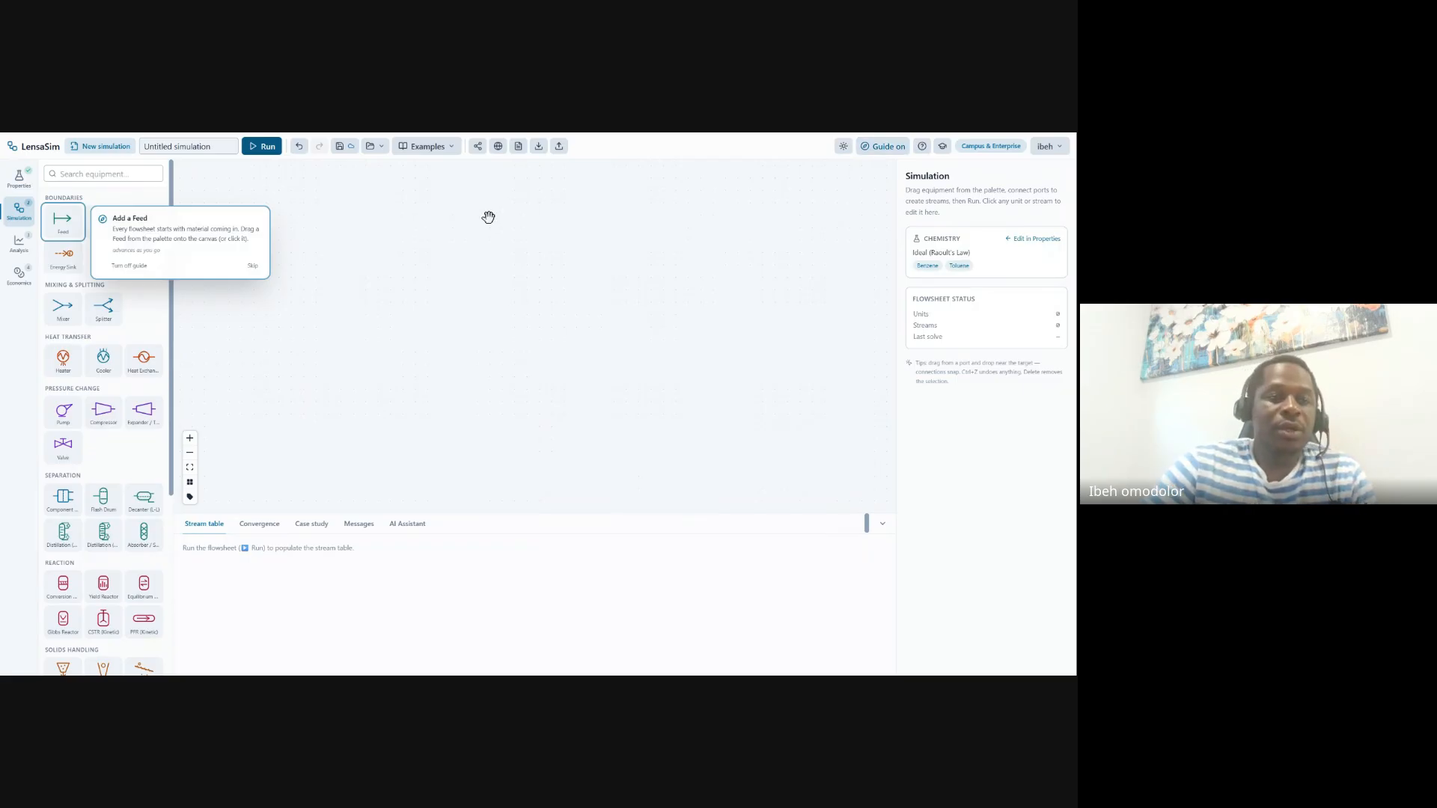
Place feed FEED-1, heater HEAT-1 and shortcut column COL-1, linking them with streams S-1 and S-2
drag(56, 218, 340, 275)
drag(525, 329, 296, 302)
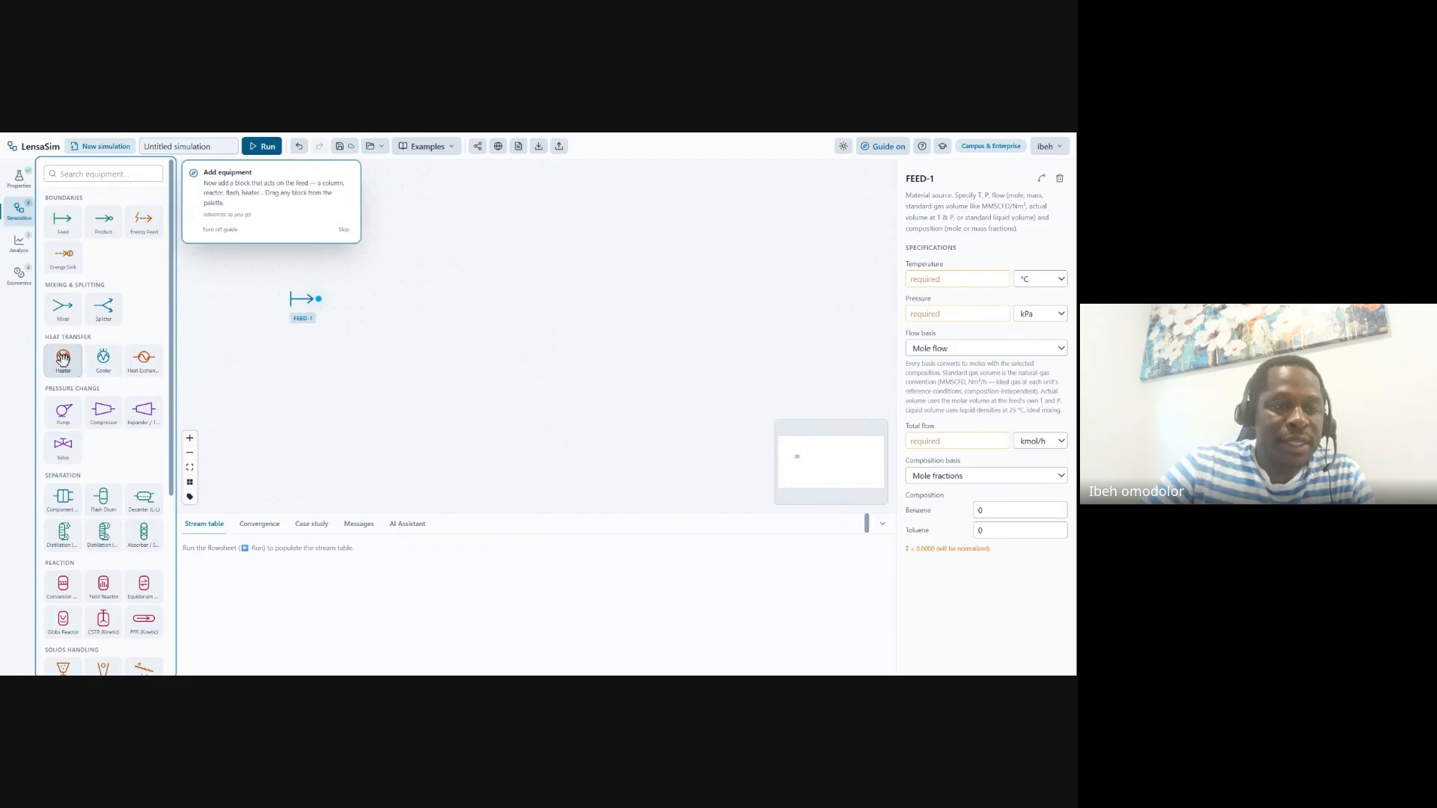
drag(73, 360, 368, 310)
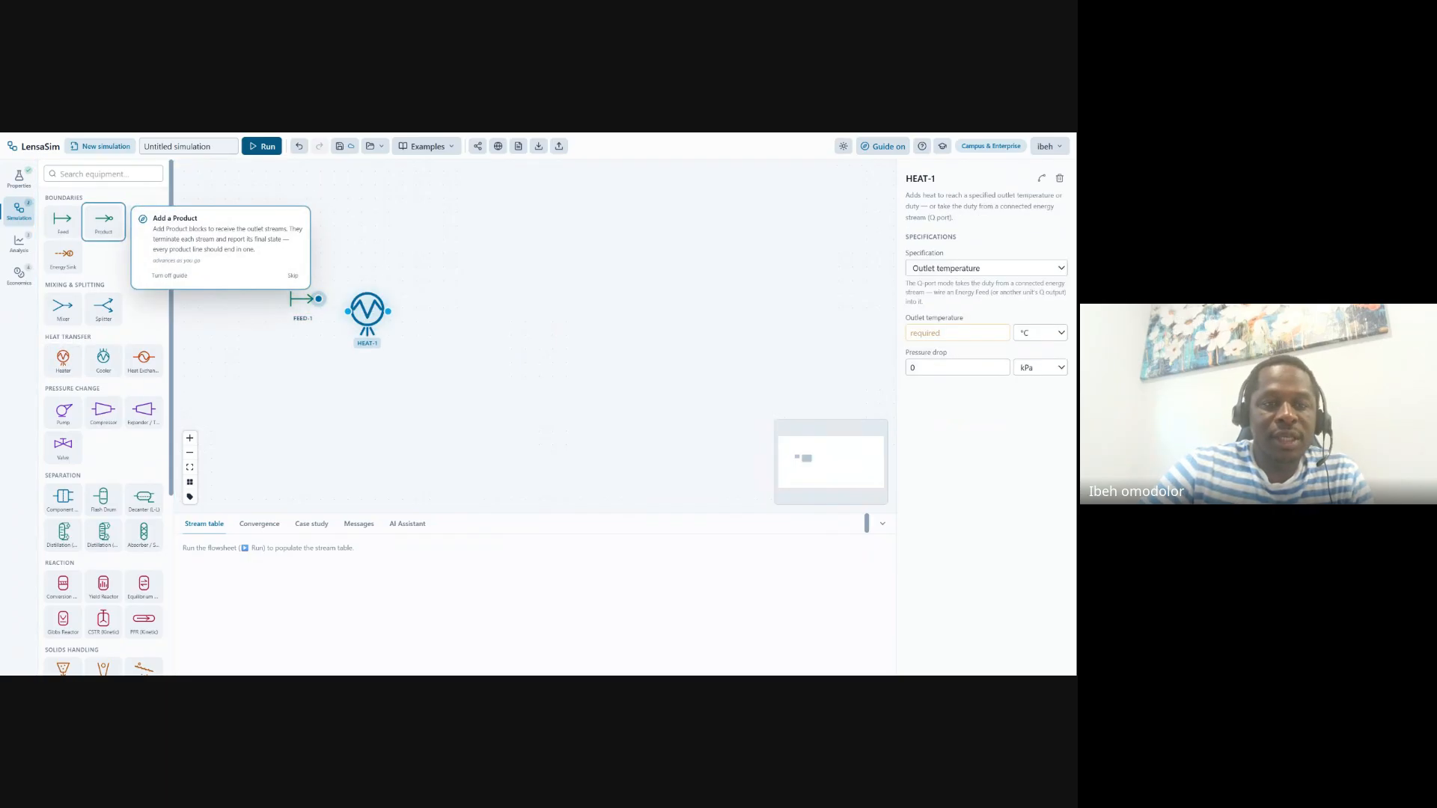
drag(319, 299, 348, 310)
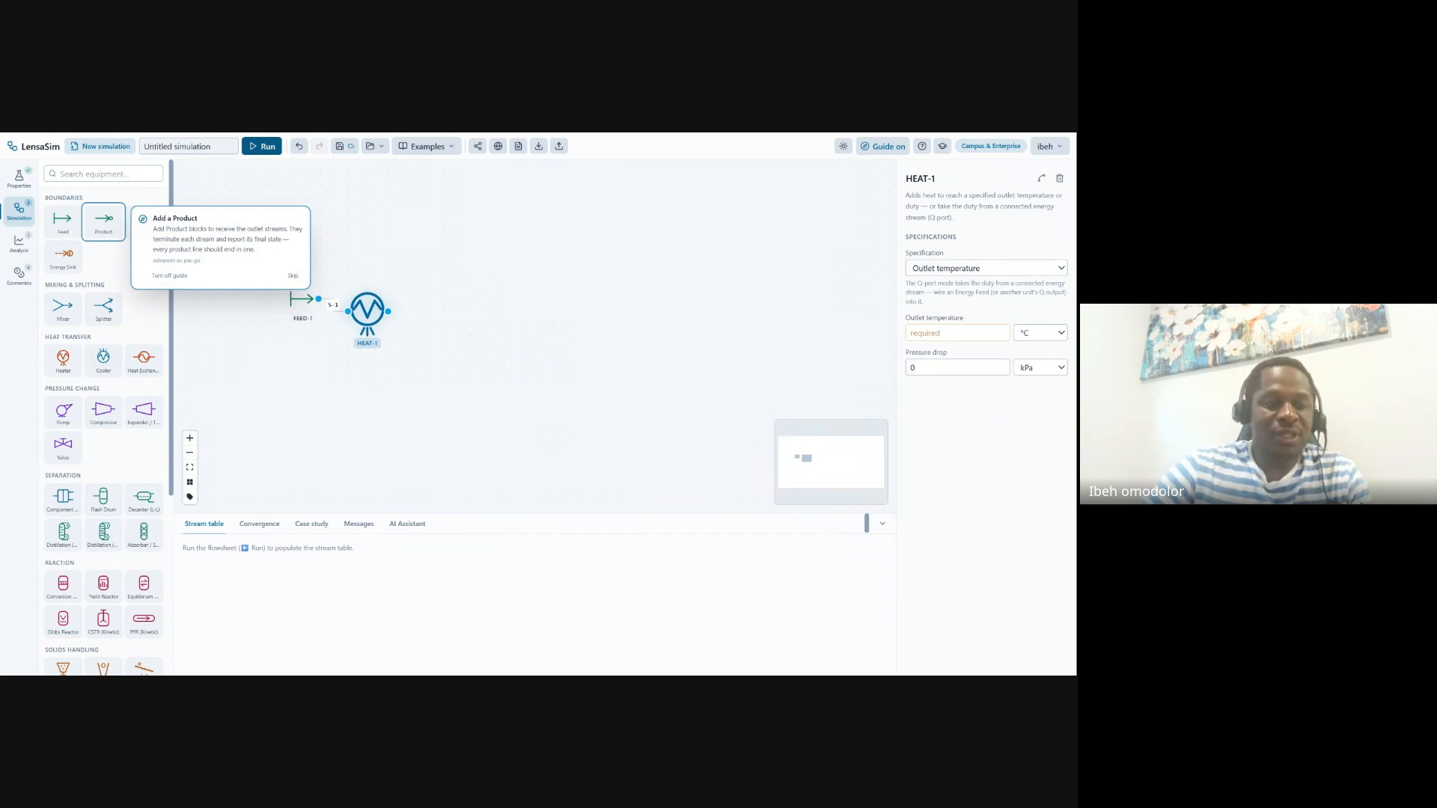
click(65, 532)
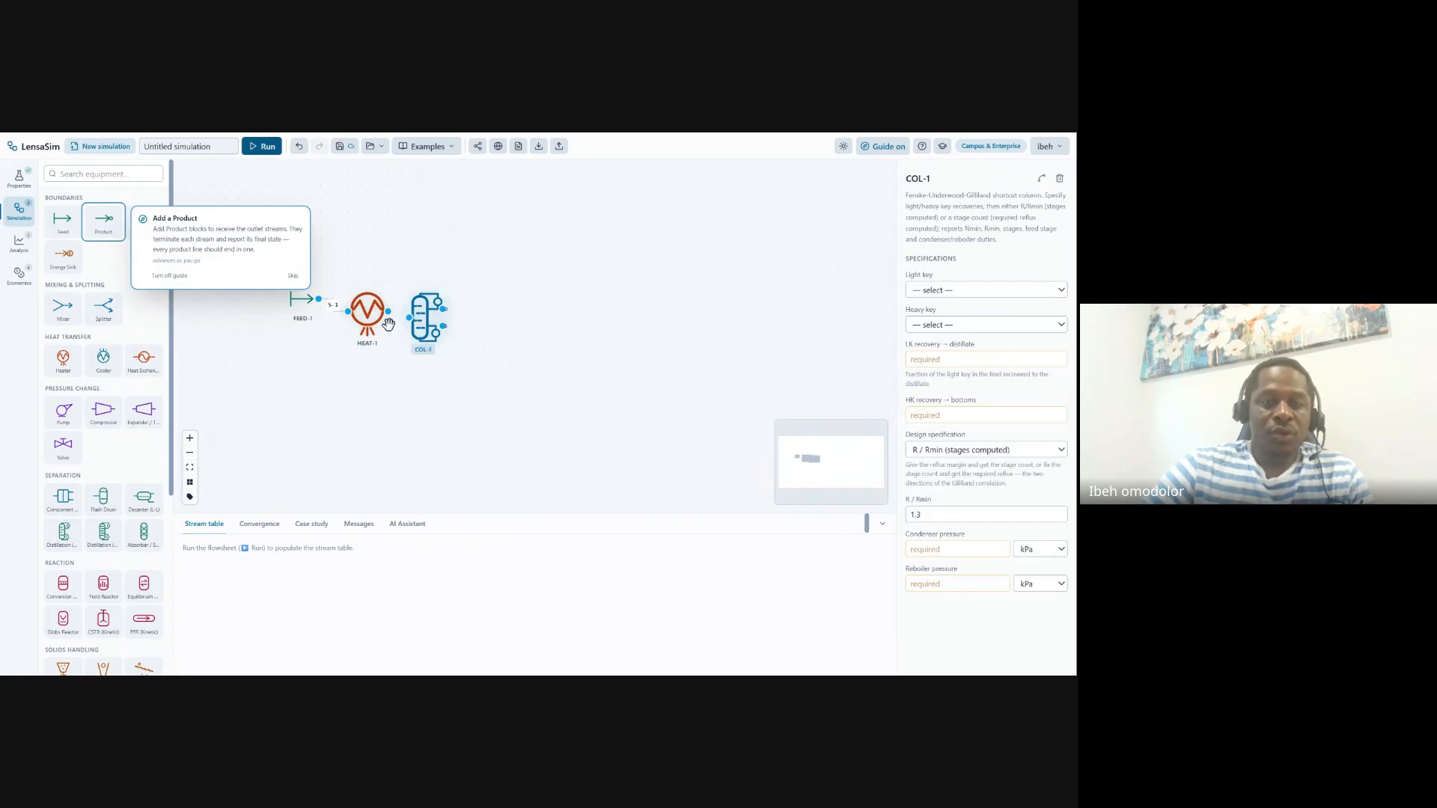
drag(388, 311, 409, 317)
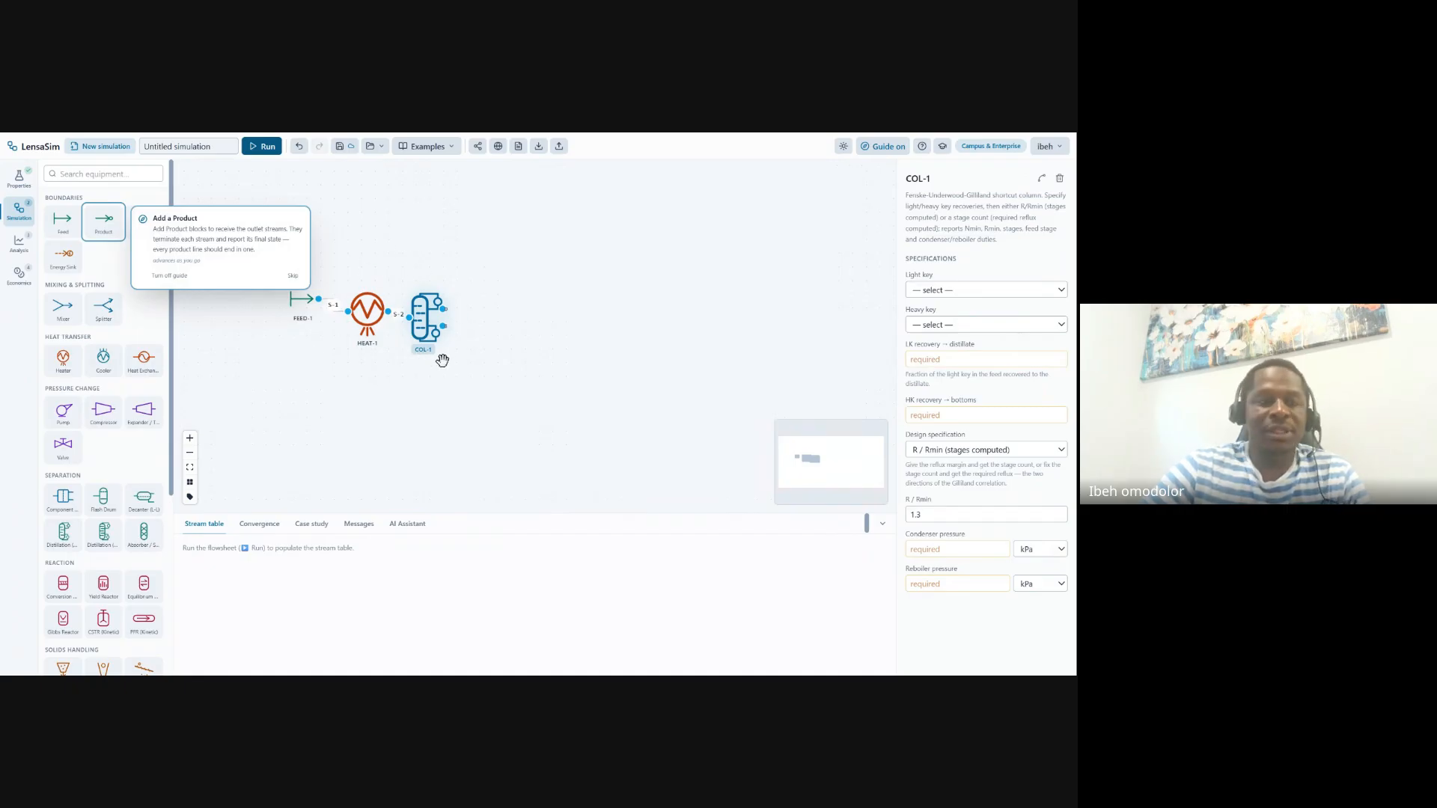
Add two product blocks and connect COL-1's top and bottom outlets to PROD-1 and PROD-2
click(105, 223)
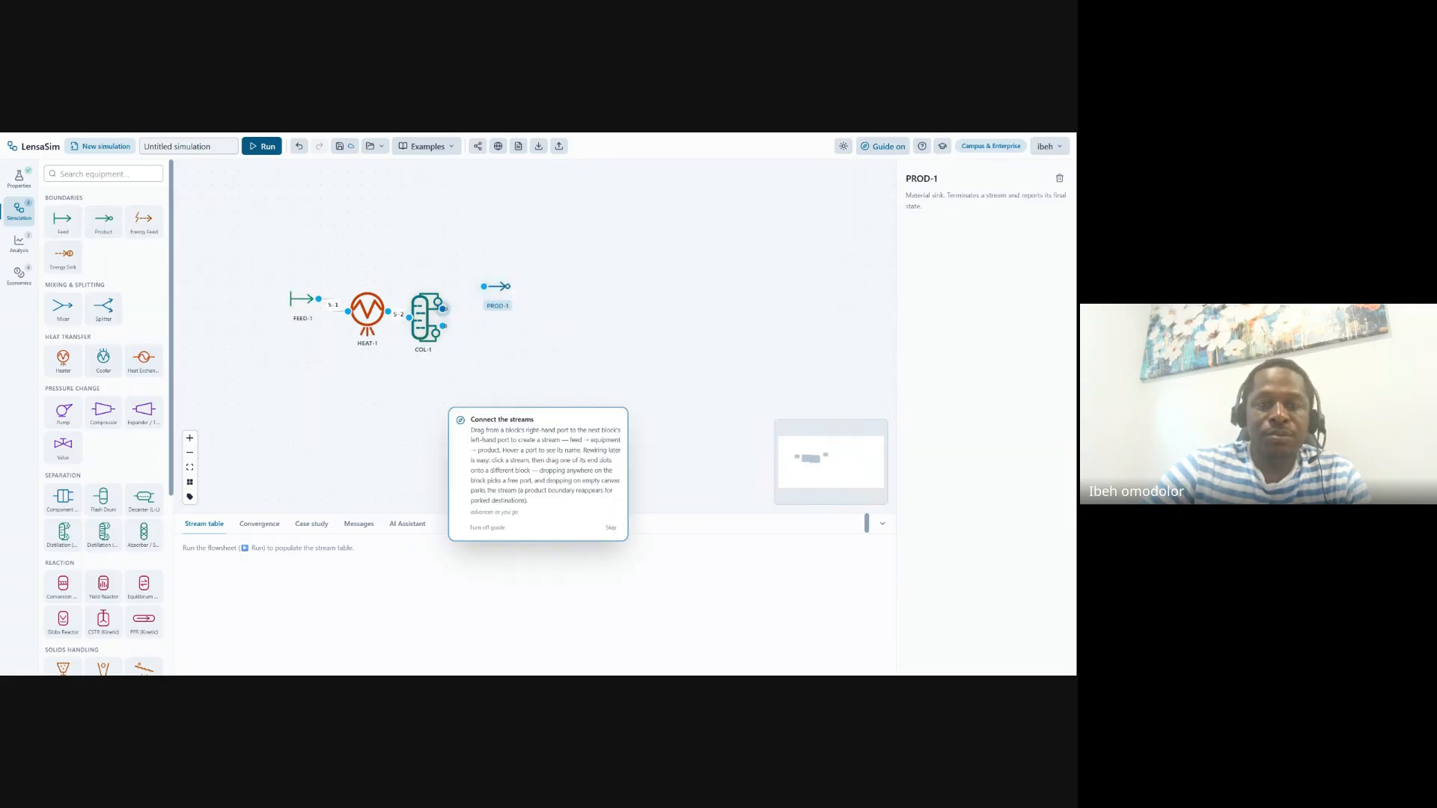
drag(443, 309, 484, 287)
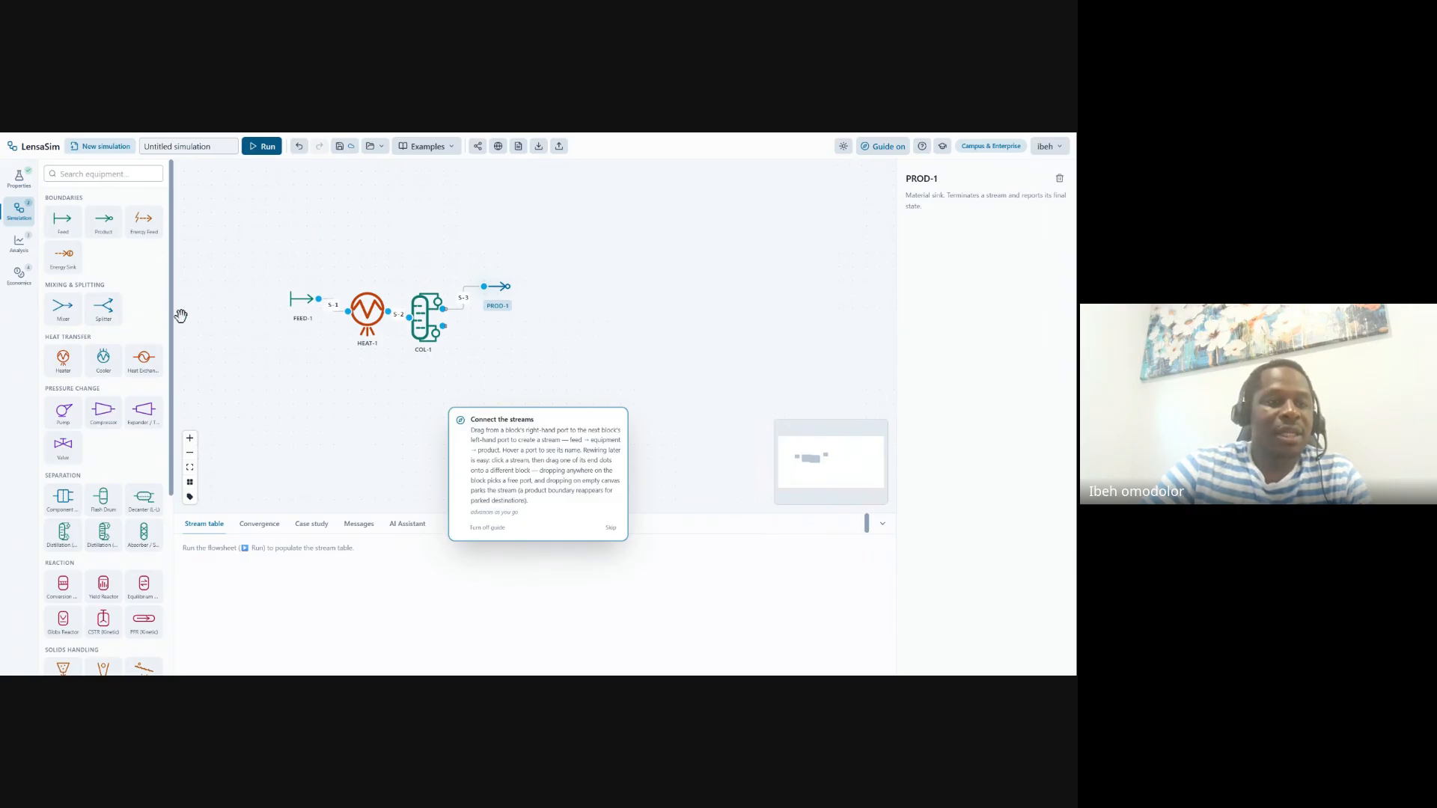
click(113, 230)
drag(443, 326, 496, 348)
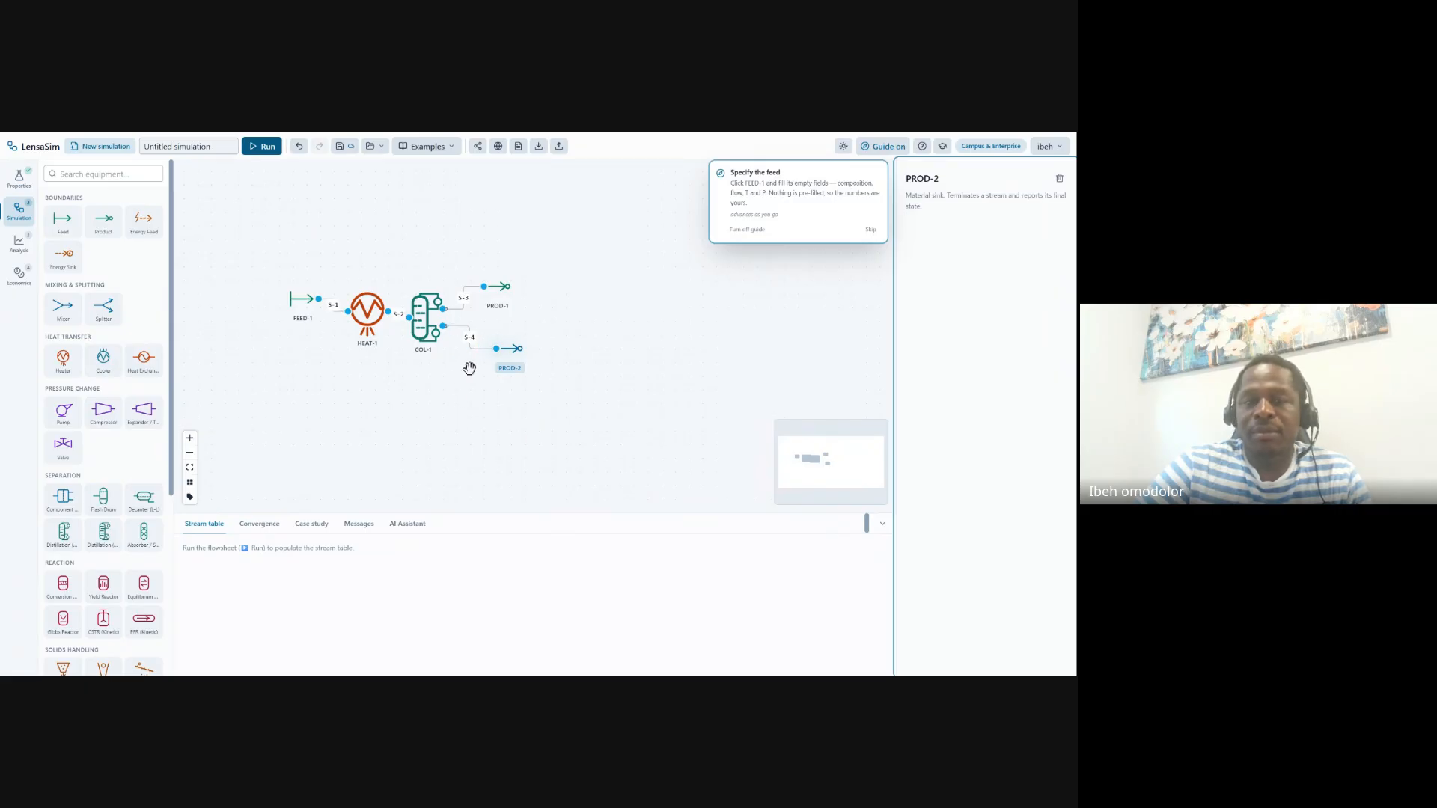
Set FEED-1 to 30 °C, 101.325 kPa and 100 kmol/h total flow
click(303, 302)
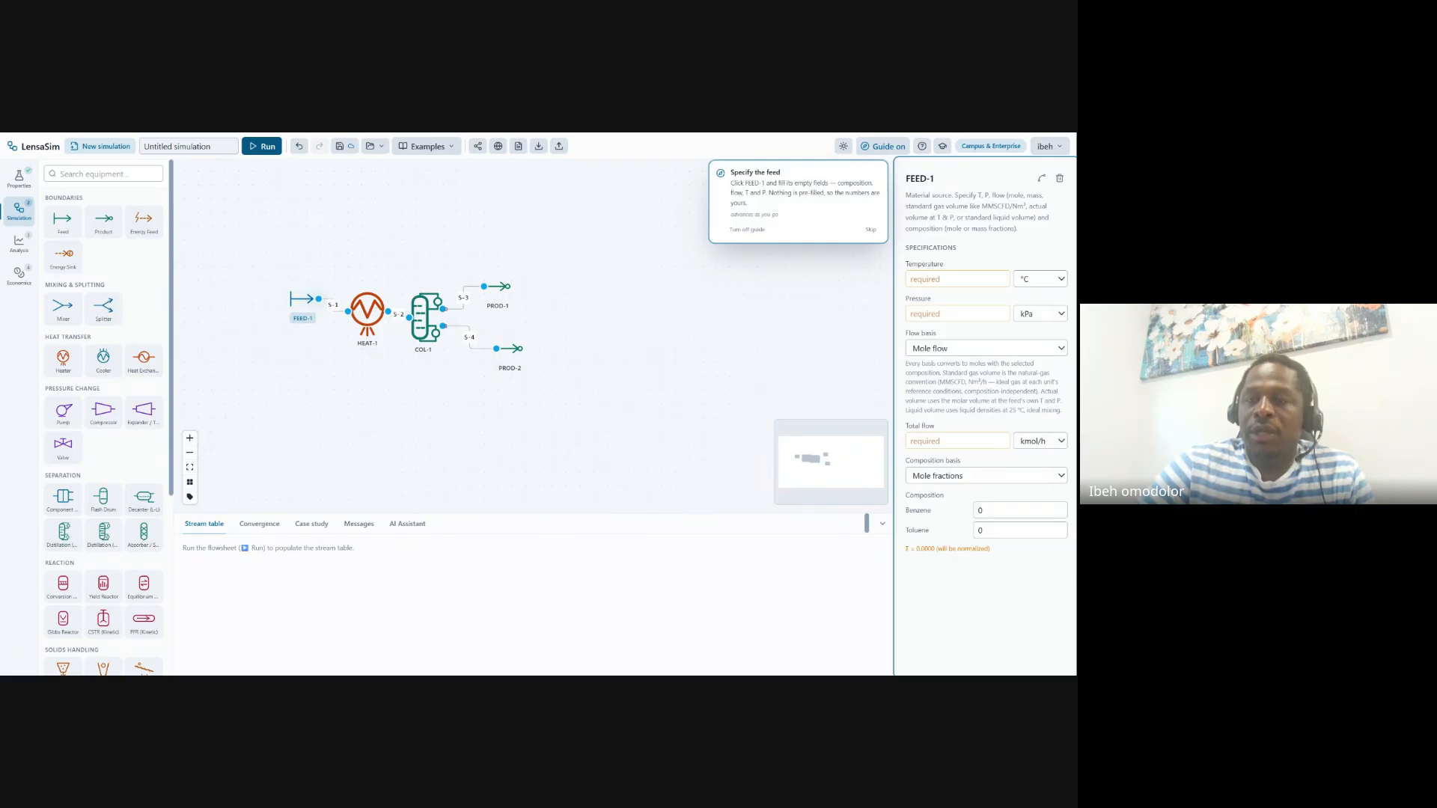
click(957, 279)
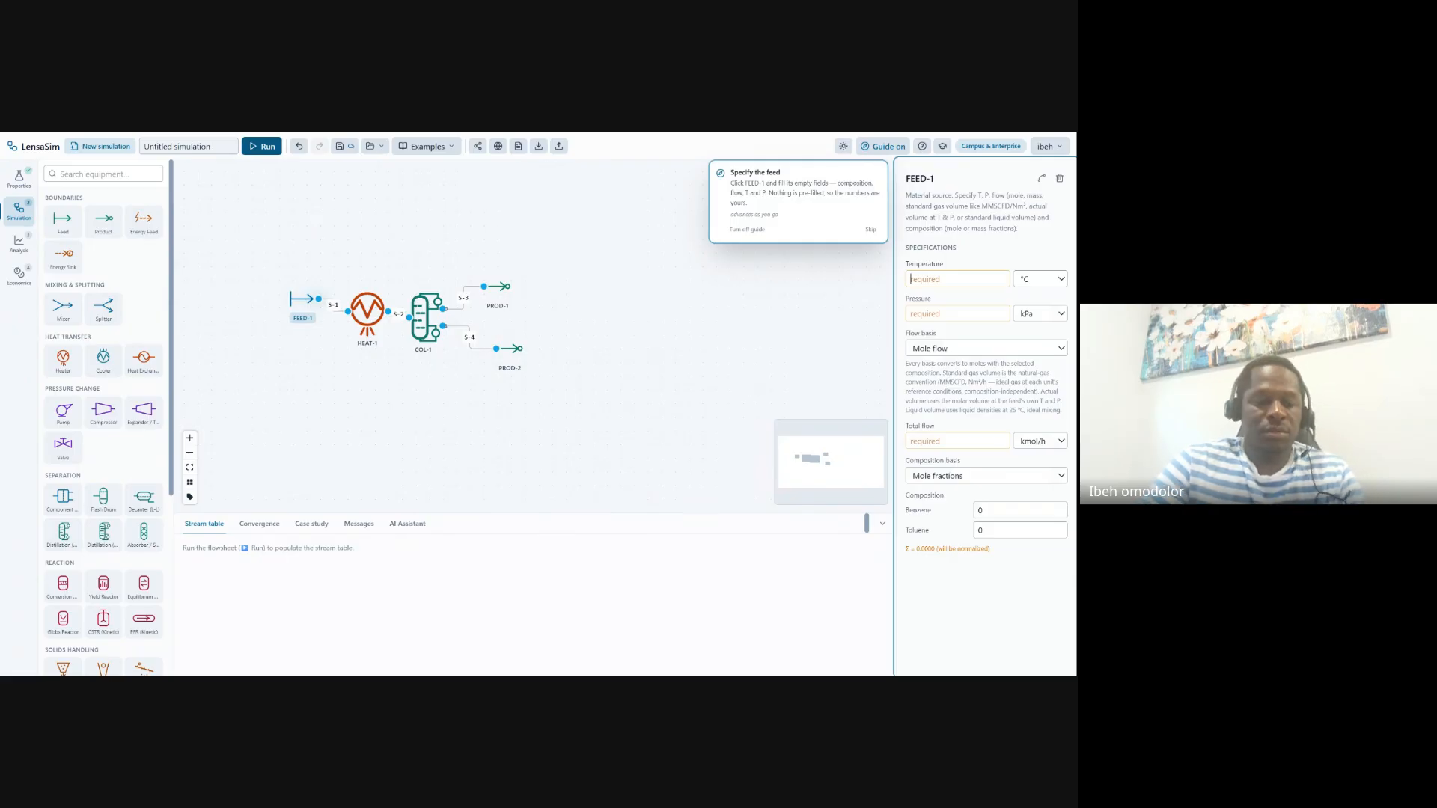
text(30)
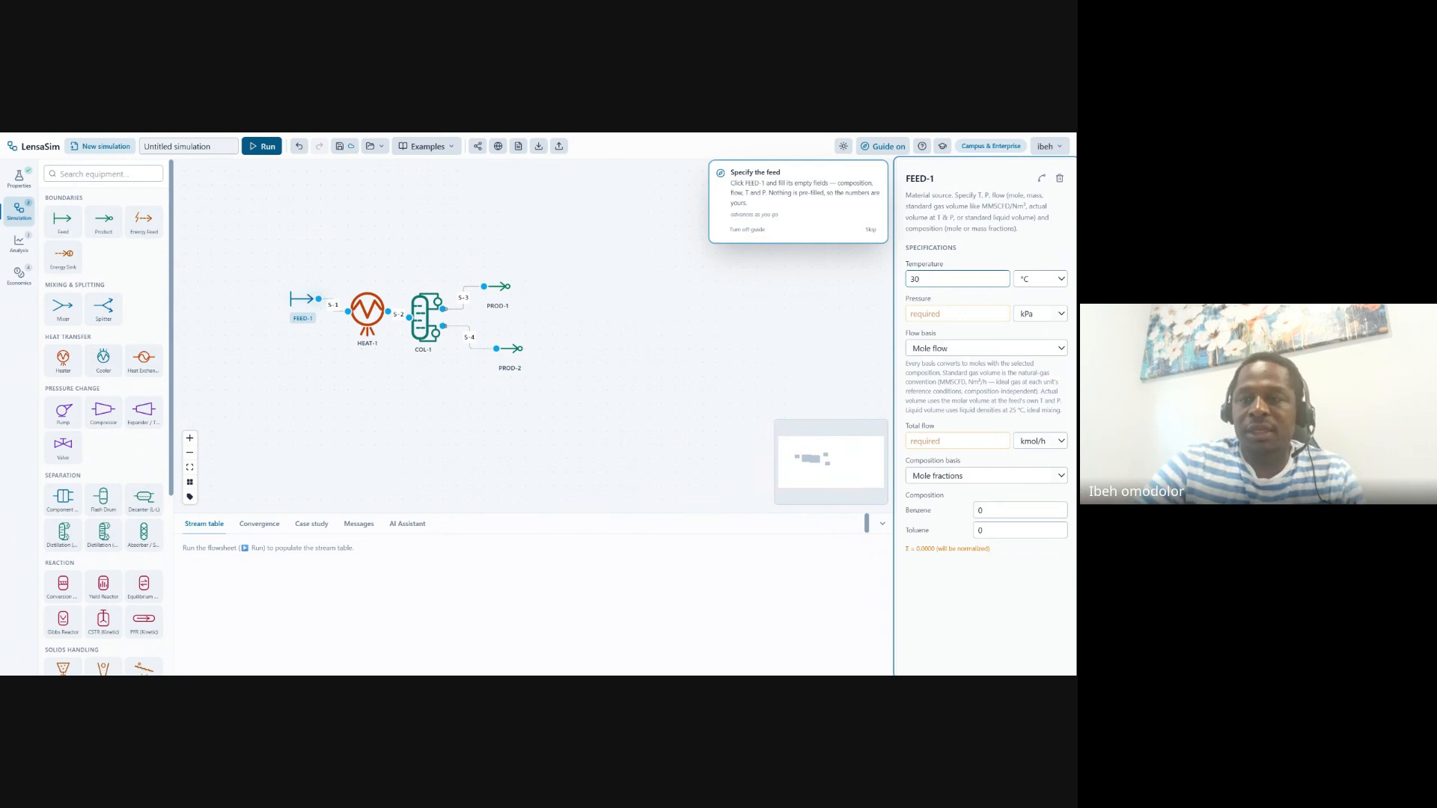
click(956, 313)
text(10)
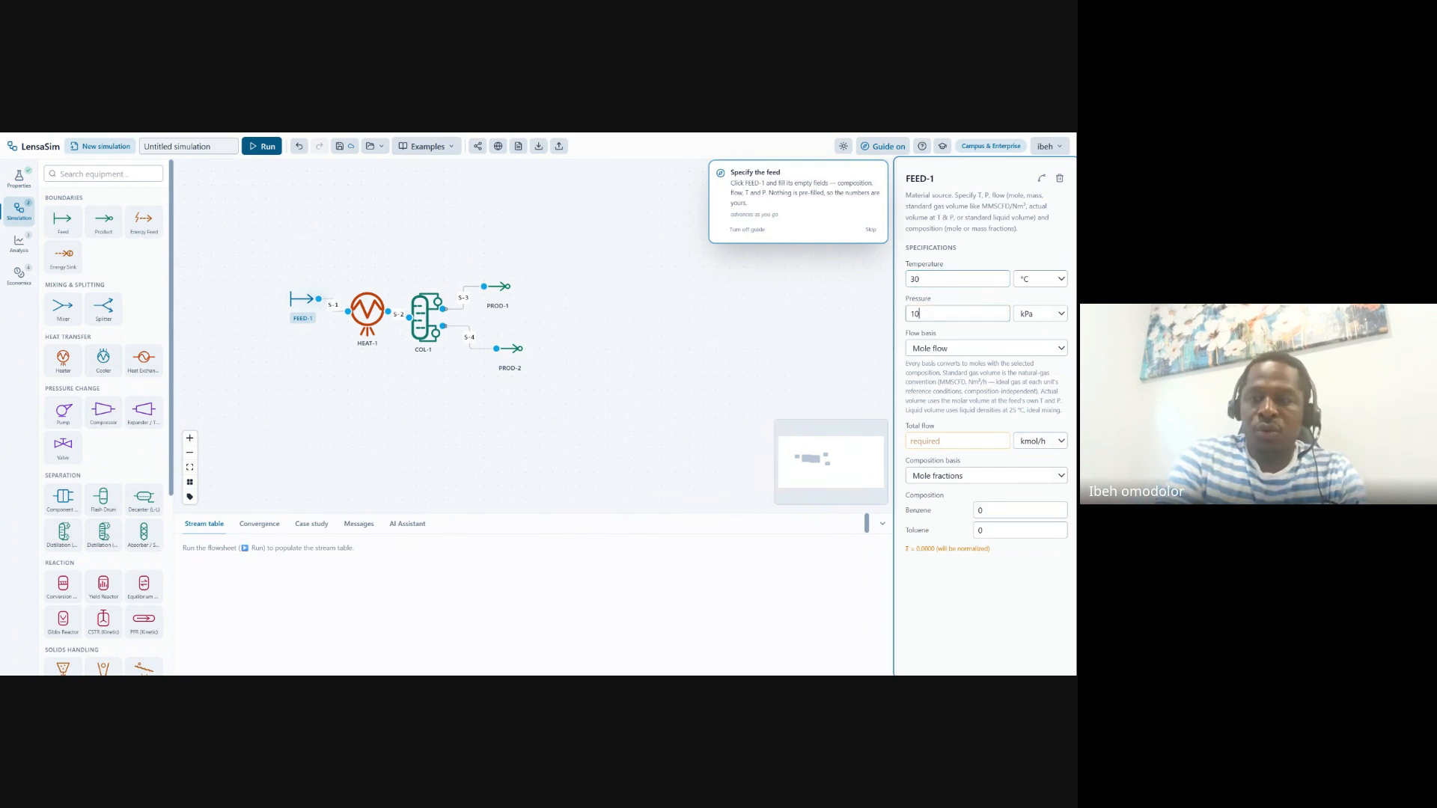
text(1.325)
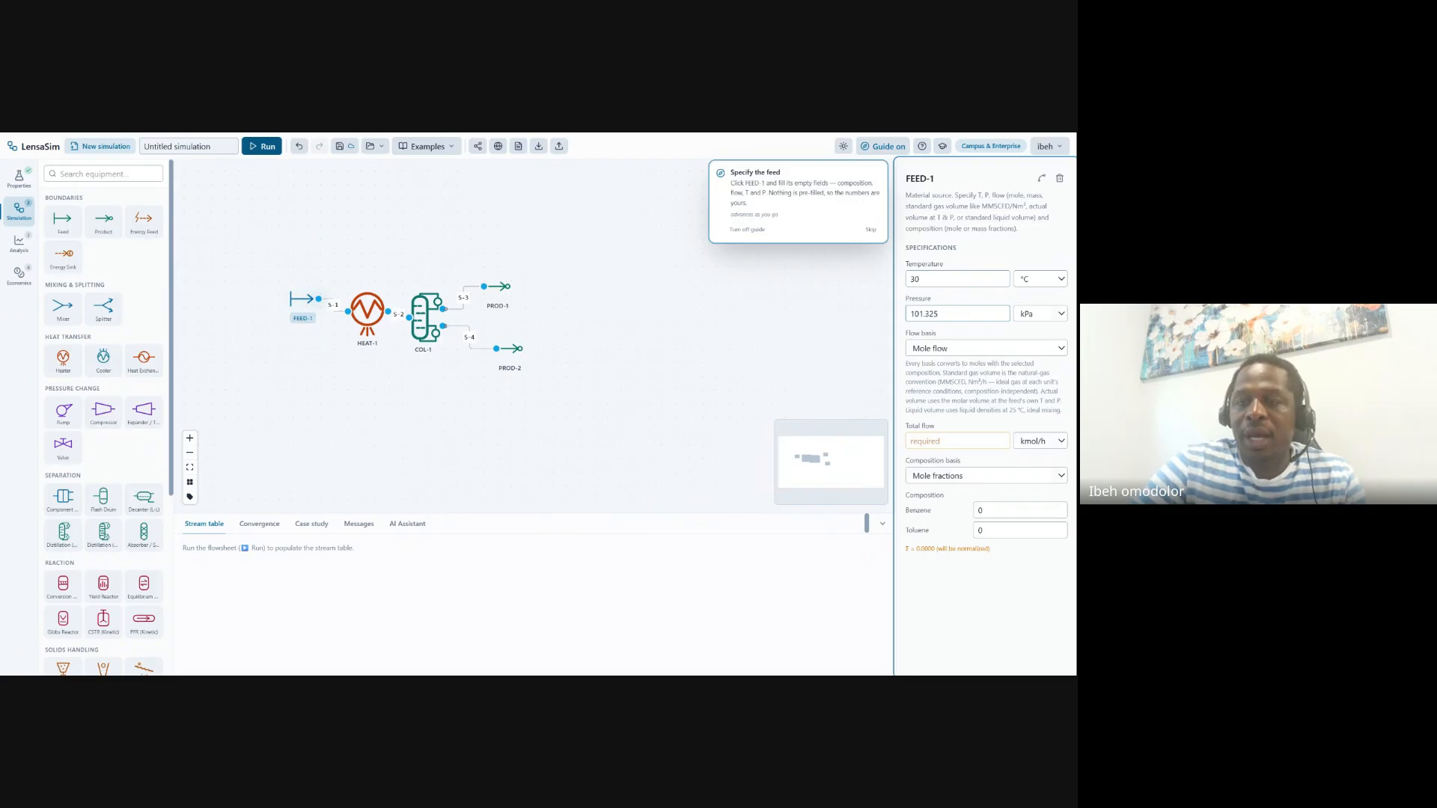
text(100)
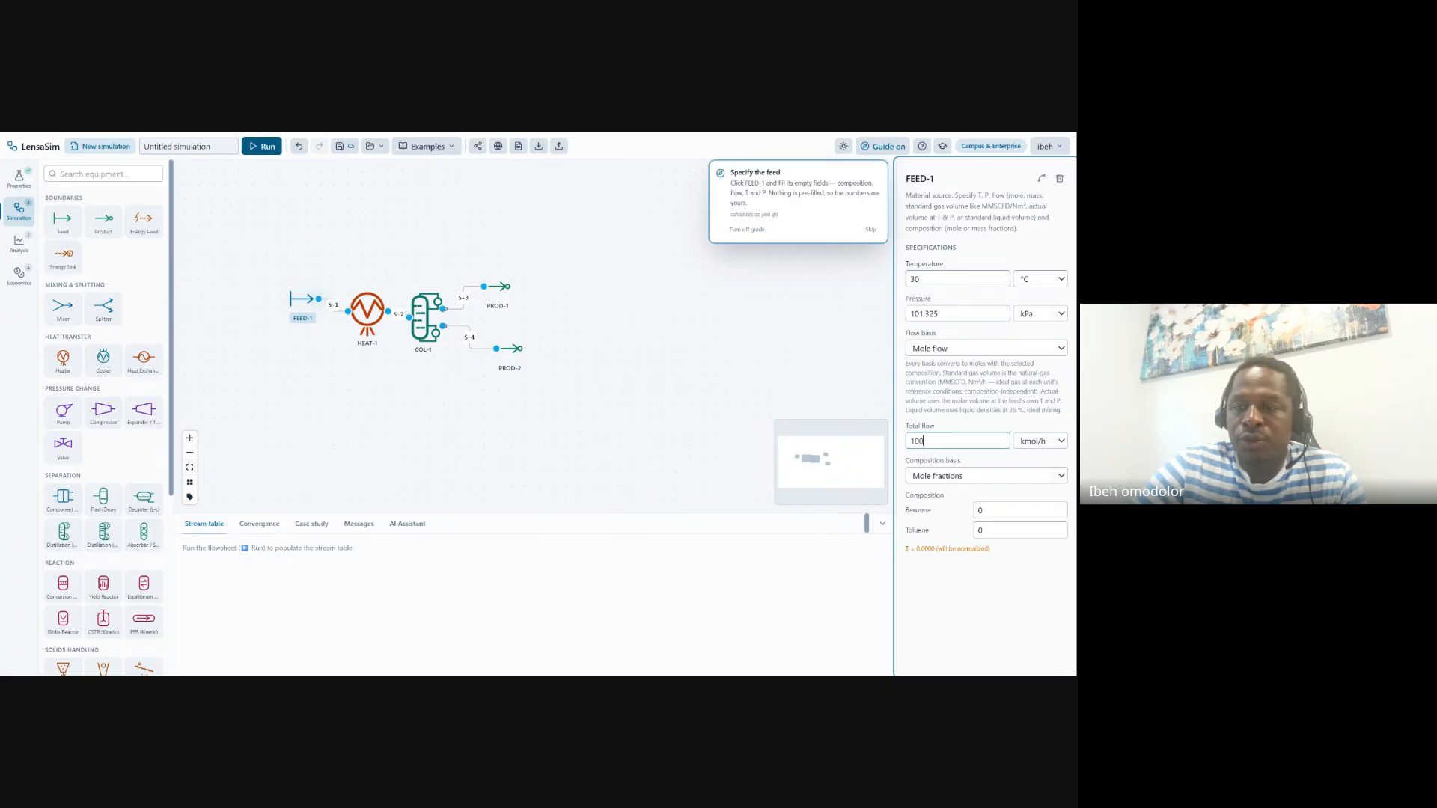
Give the feed mole fractions of 0.5 Benzene and 0.5 Toluene
click(1010, 510)
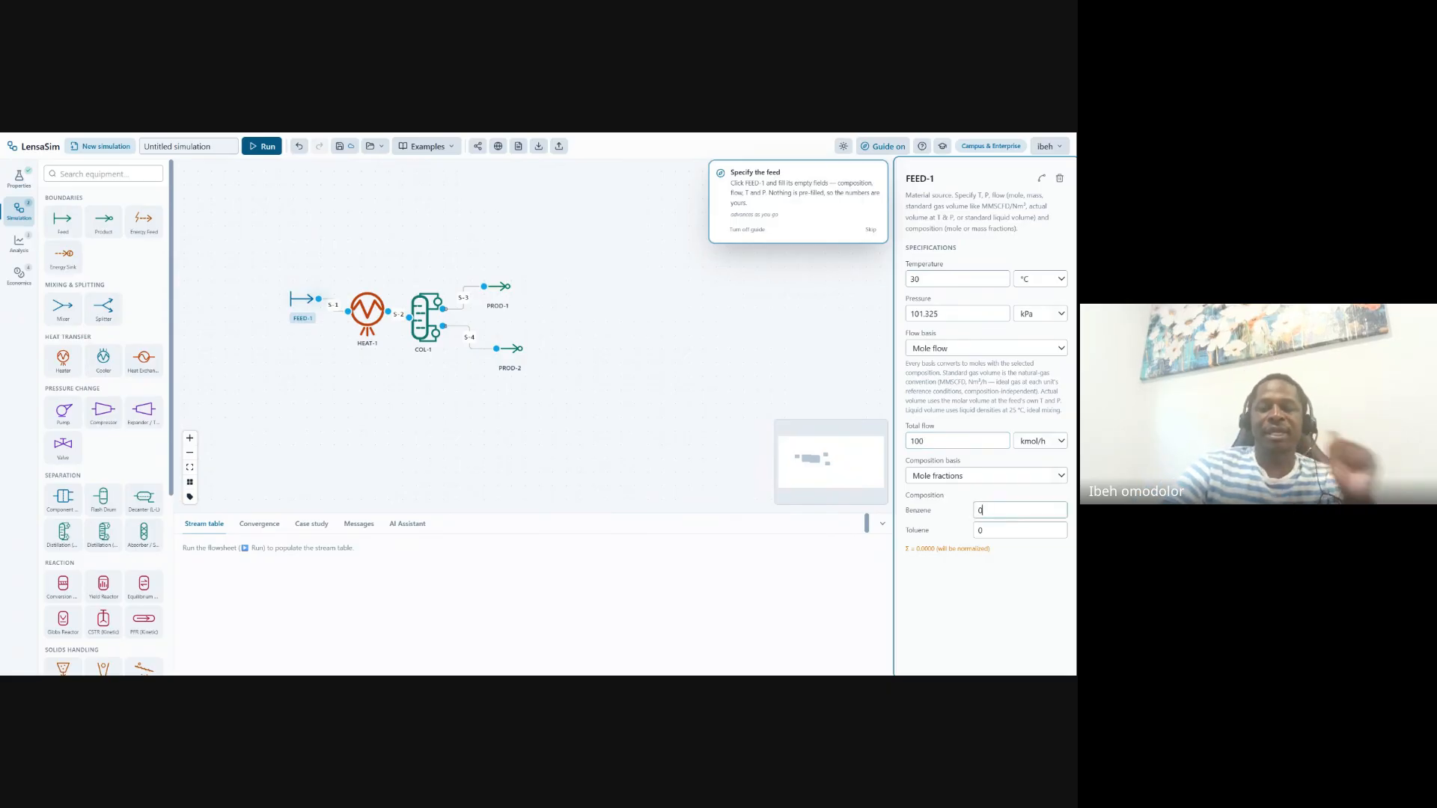
text(0.5)
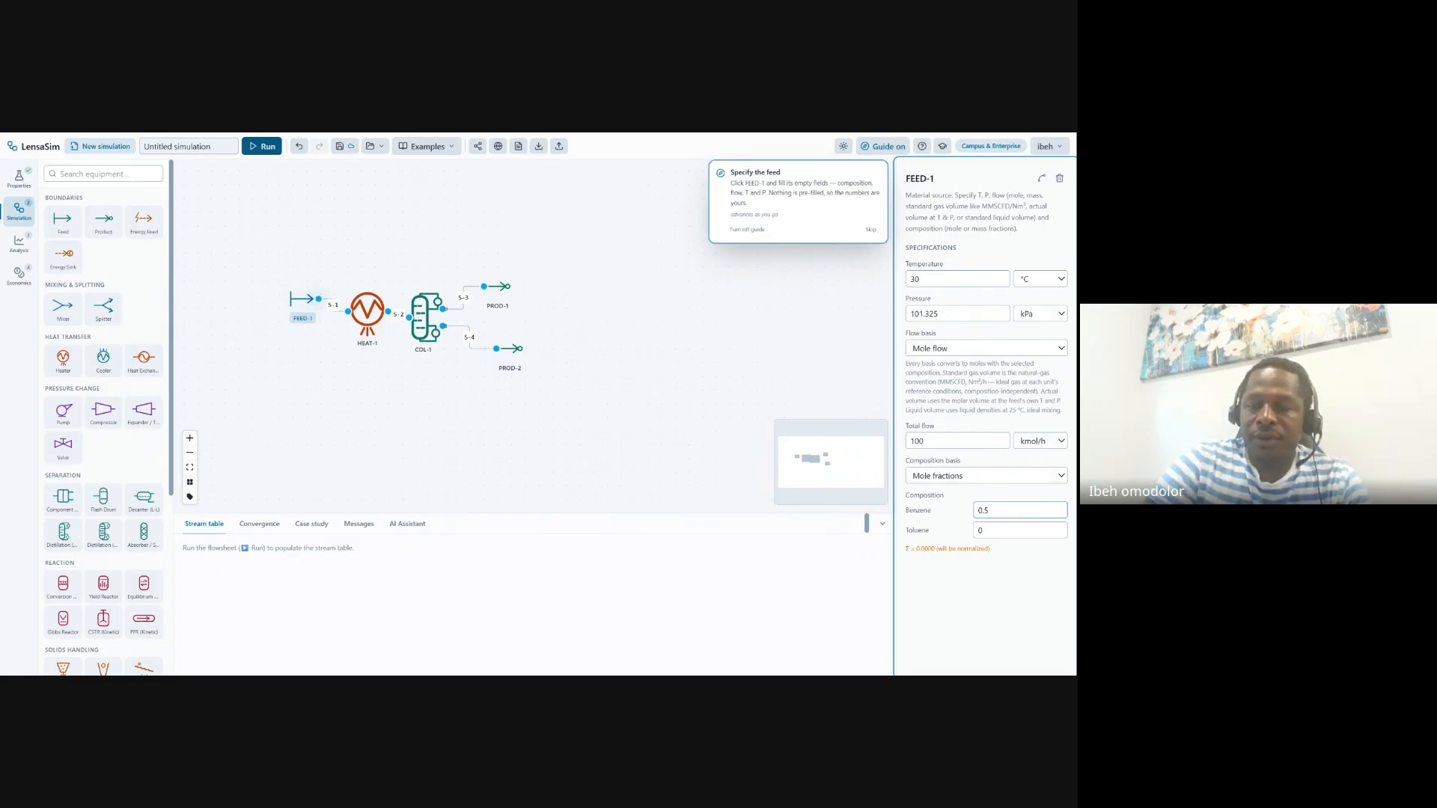
click(990, 530)
text(0.5)
click(1003, 617)
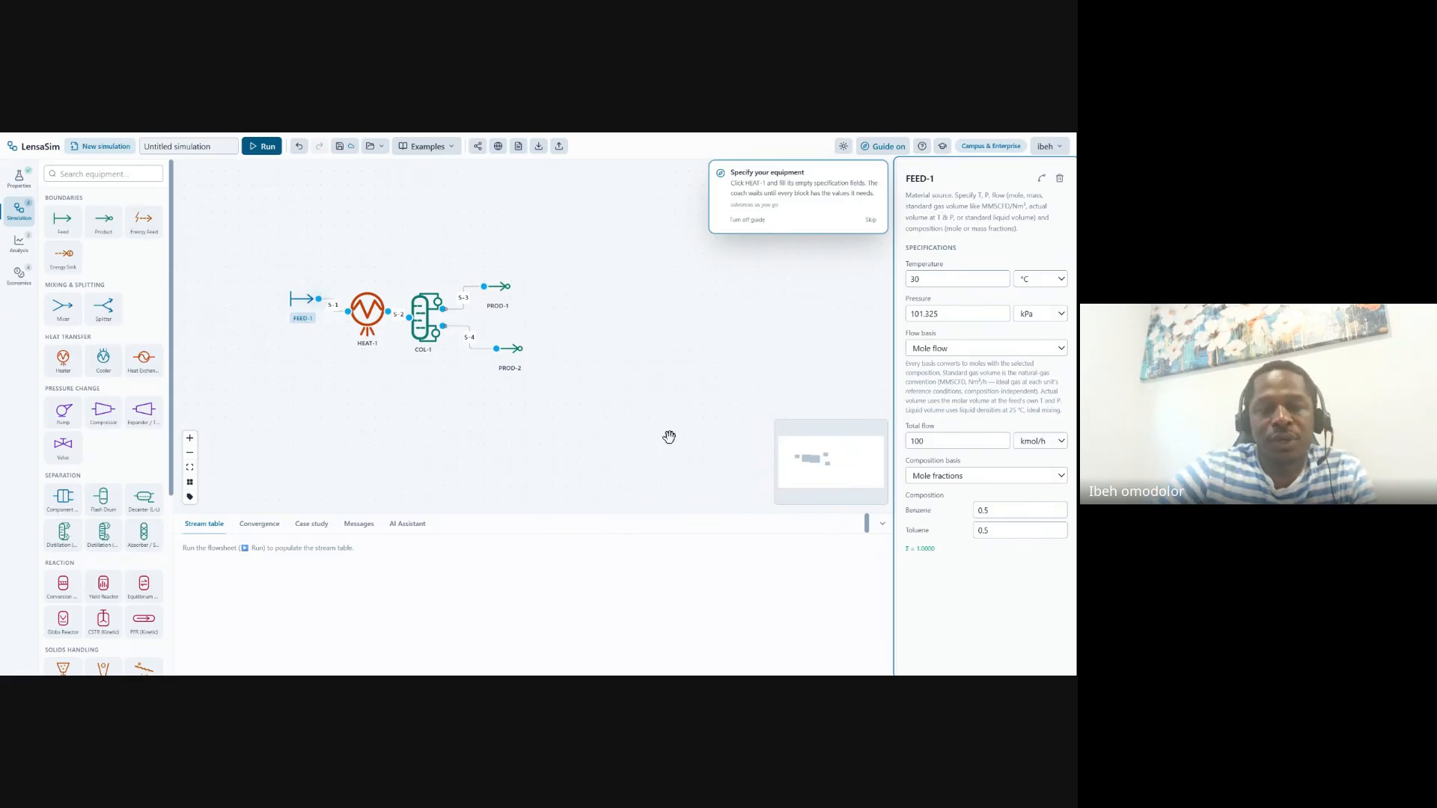
Specify a 90 °C outlet temperature for heater HEAT-1
click(361, 312)
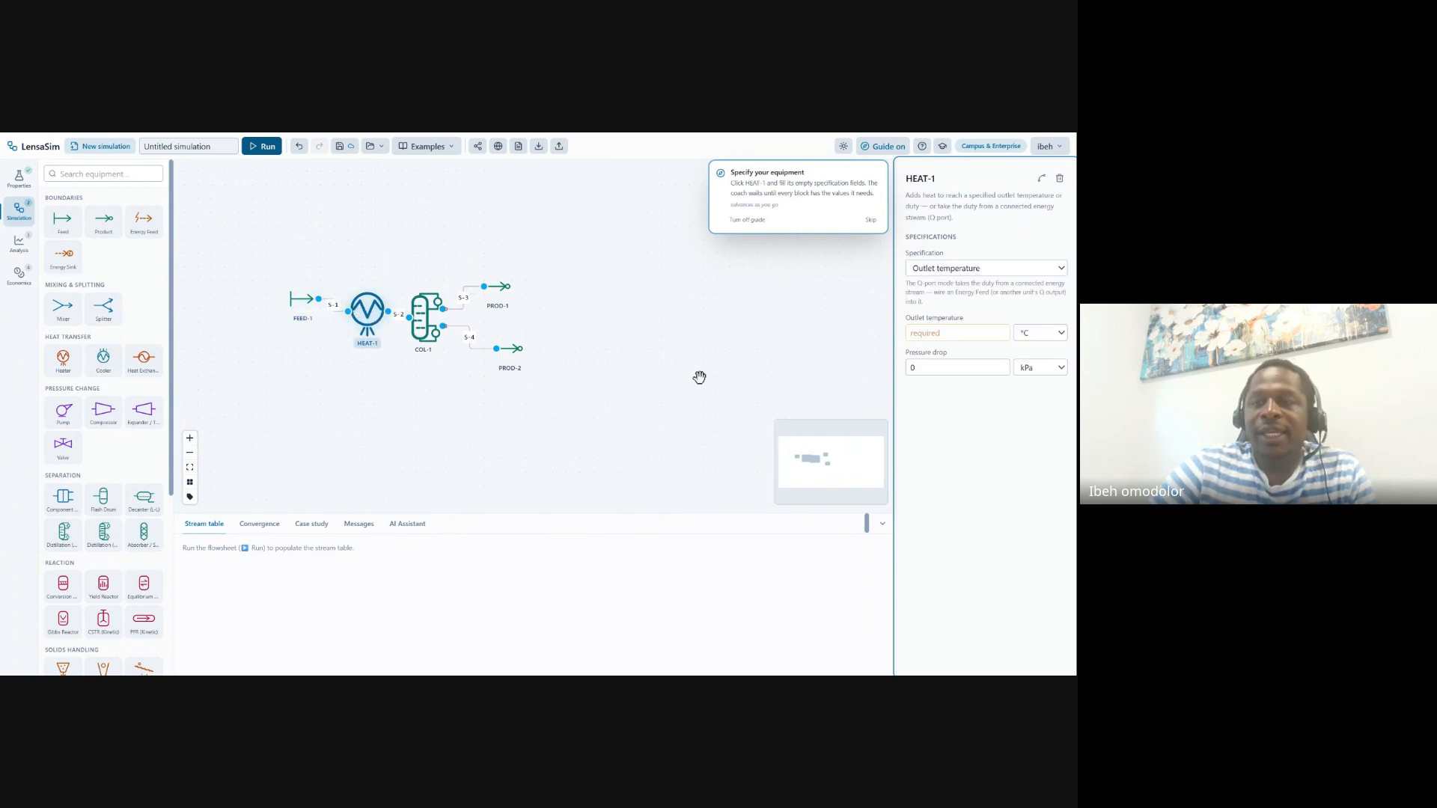
click(957, 333)
text(90)
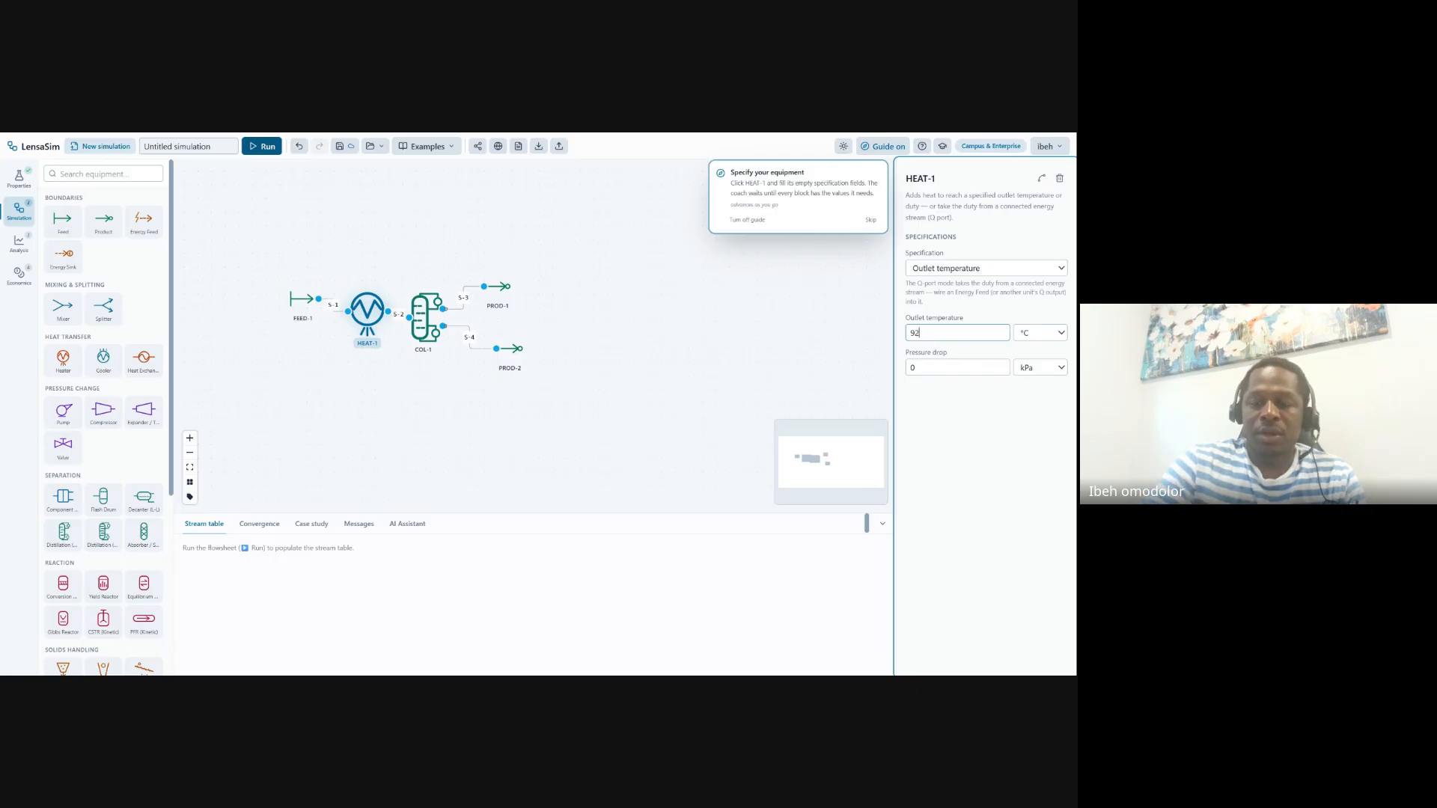
click(1026, 522)
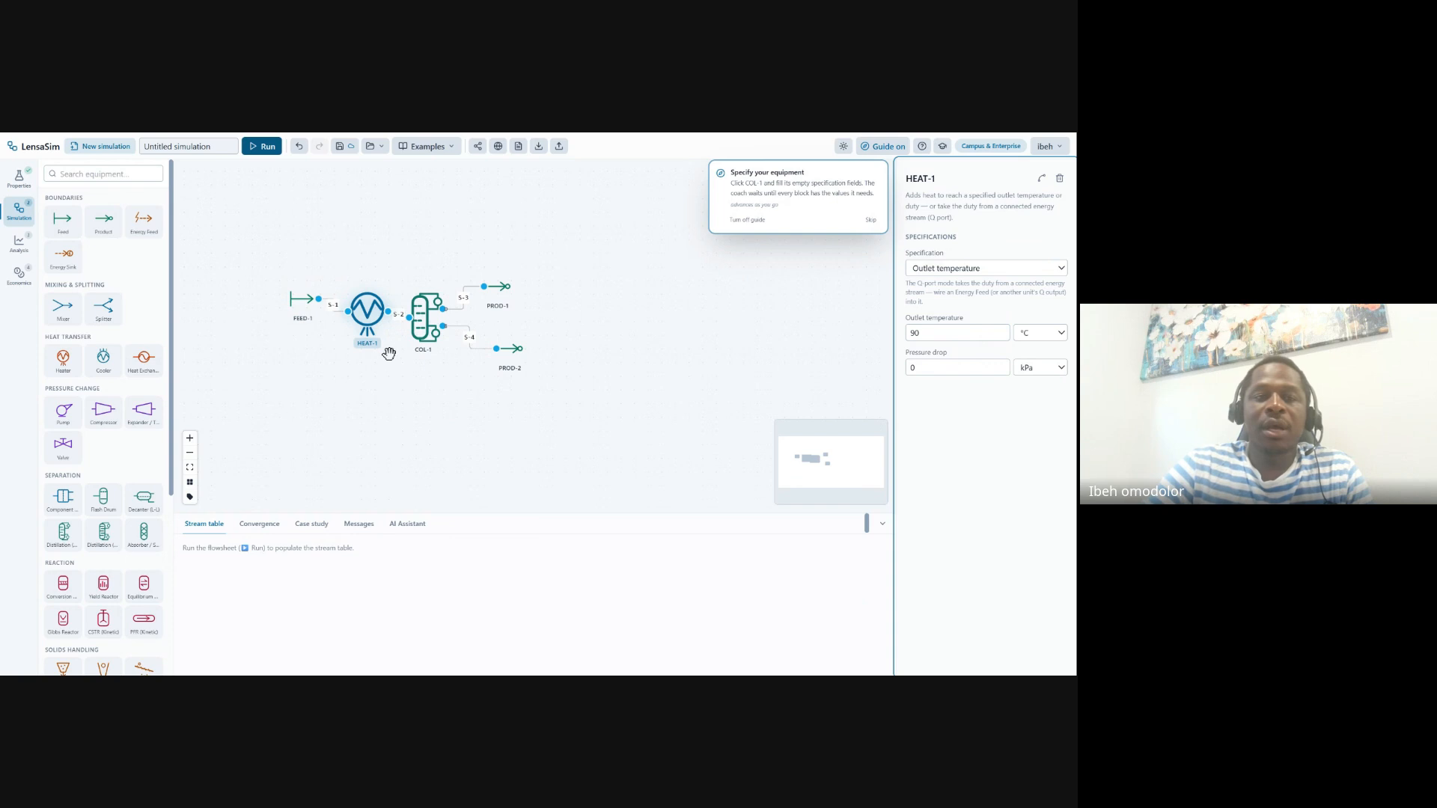
Set COL-1's light key to Benzene, heavy key to Toluene, and both recoveries to 0.99
click(420, 318)
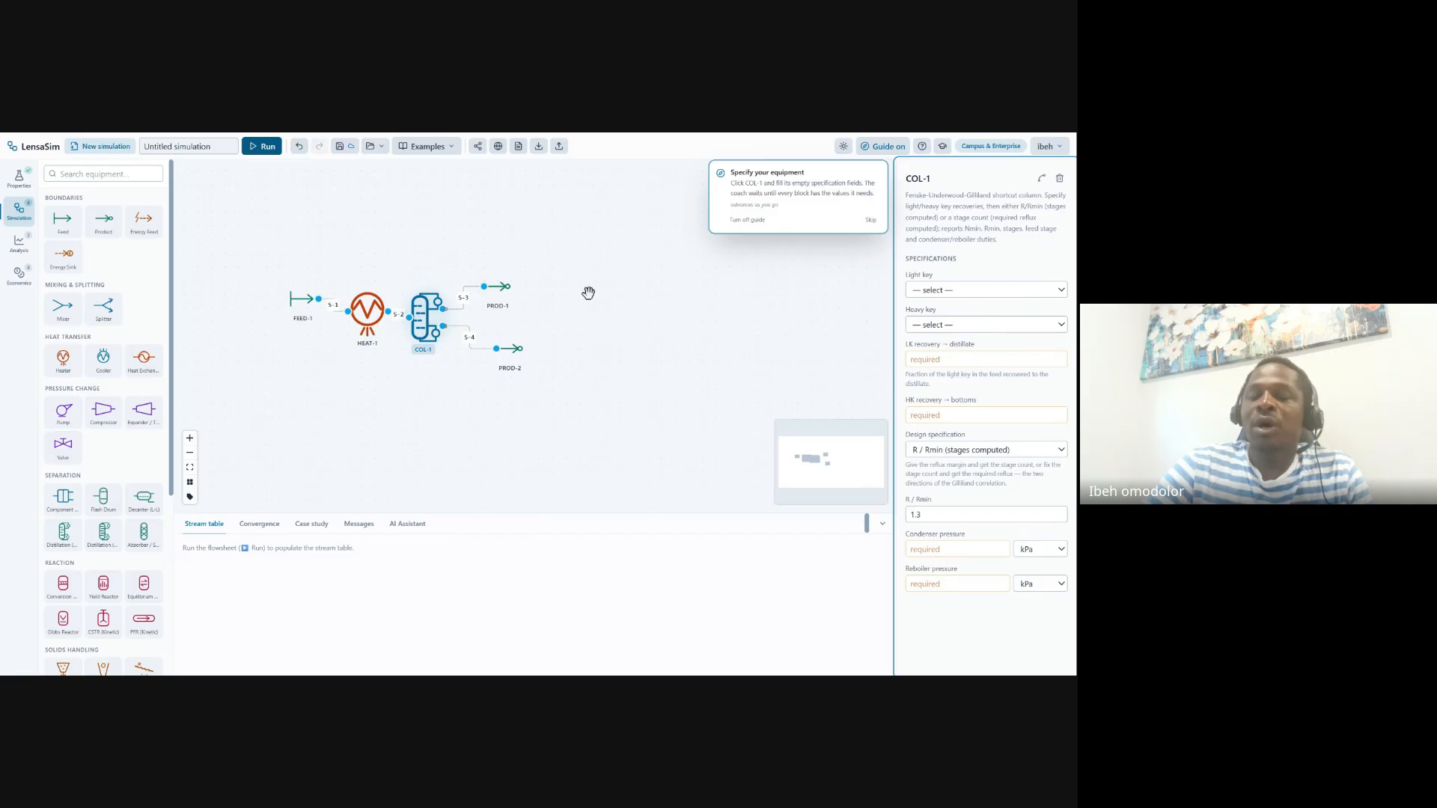
click(967, 308)
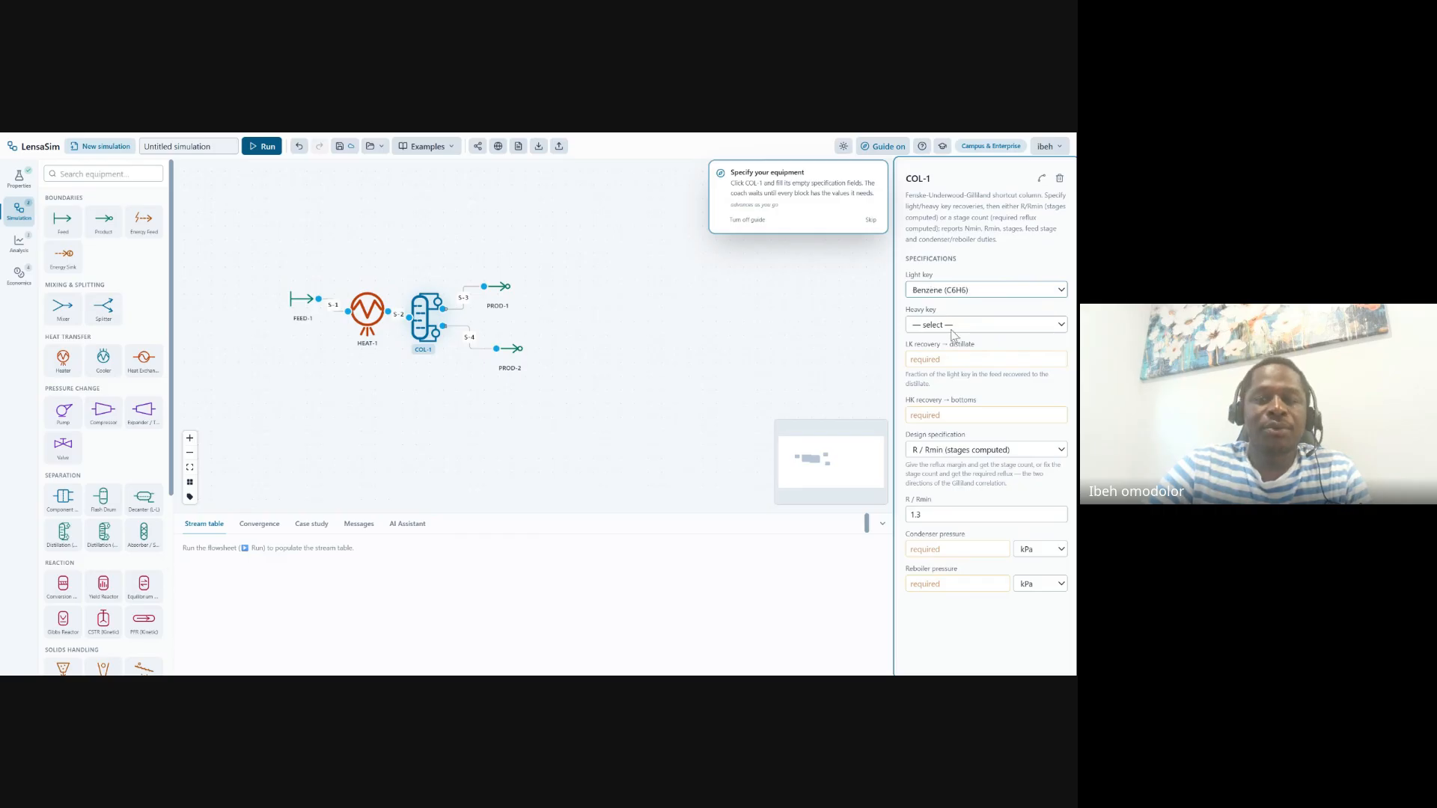
click(981, 326)
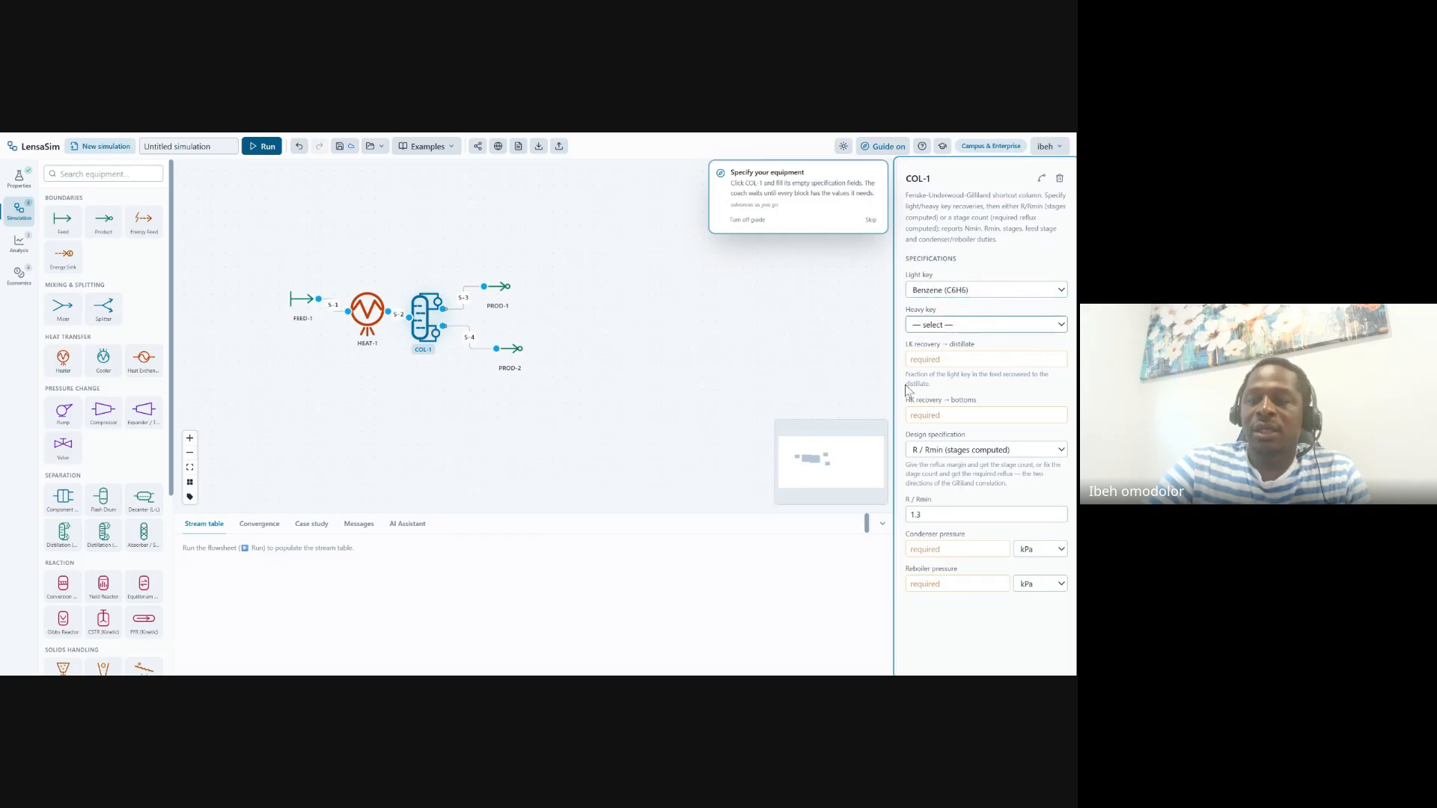
click(968, 384)
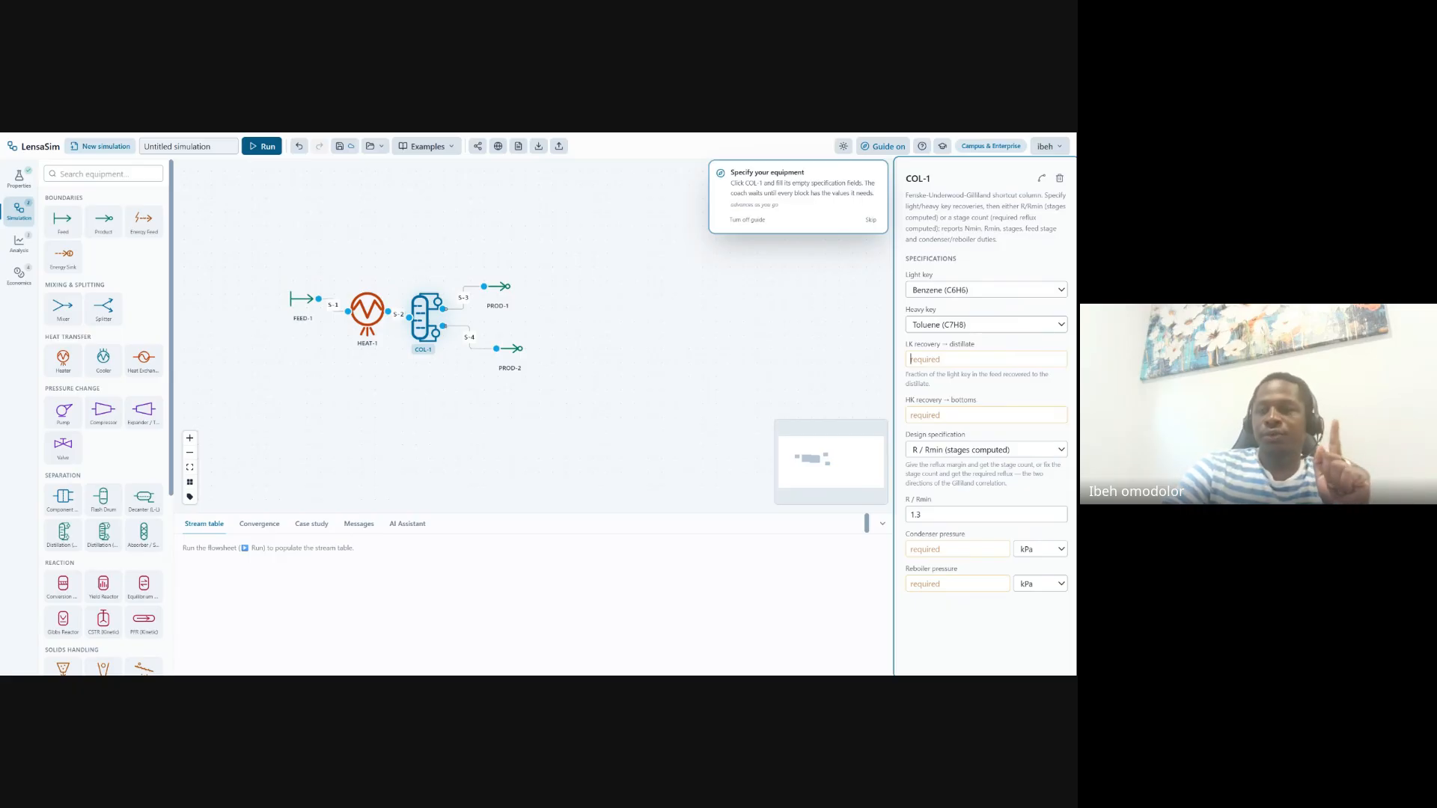
text(0.99)
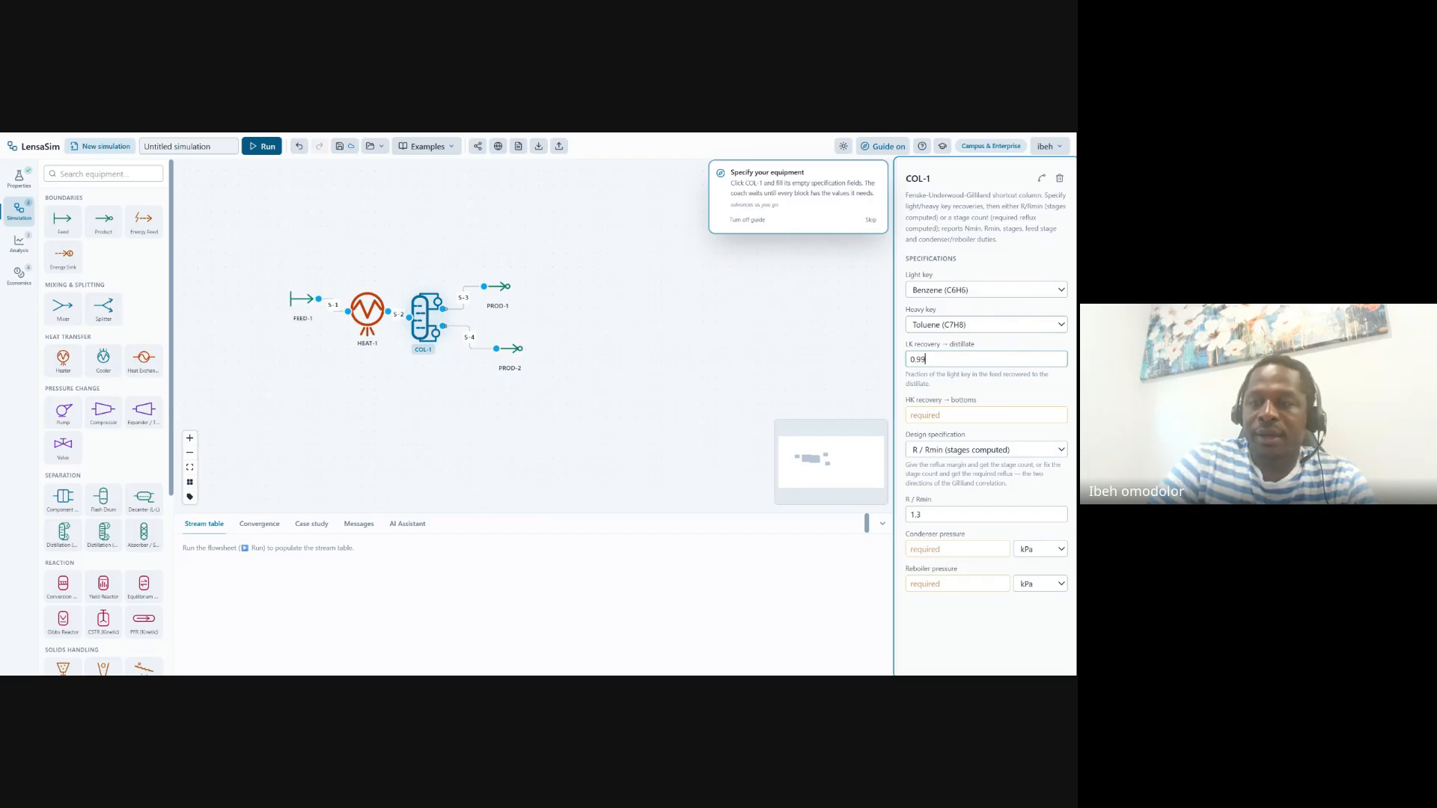
text(0)
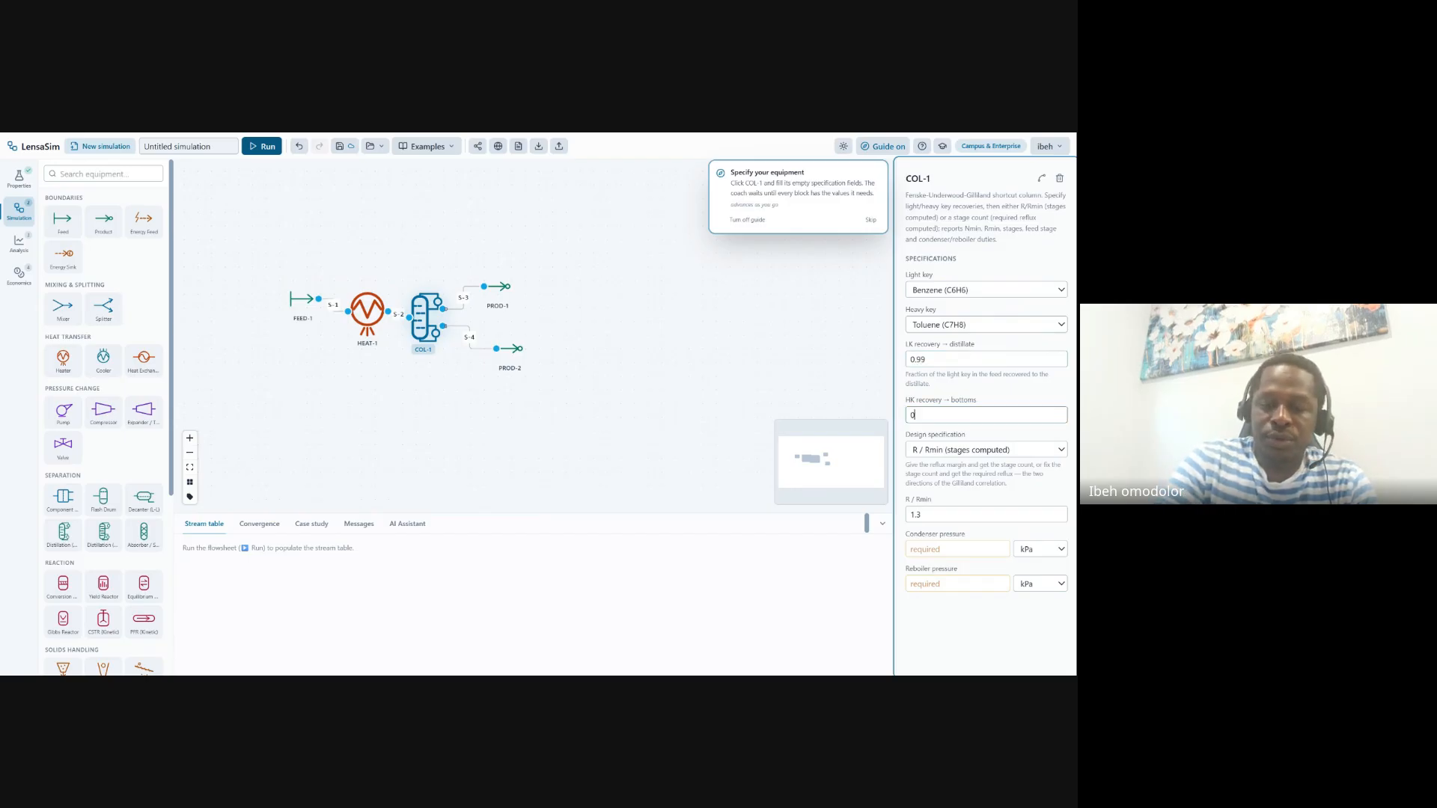
text(.99)
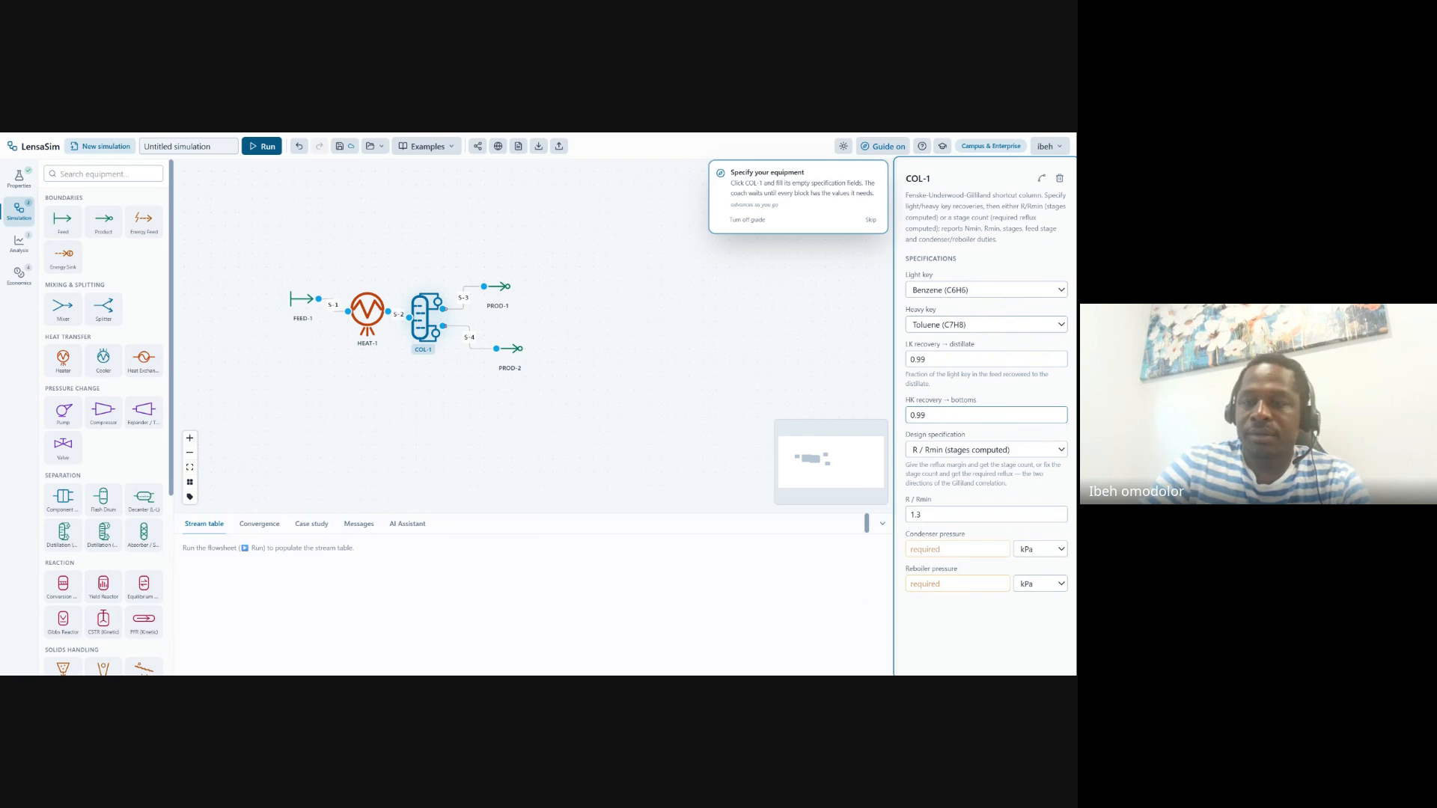
Set COL-1's condenser and reboiler pressures to 101.325 kPa
click(928, 549)
text(101.325)
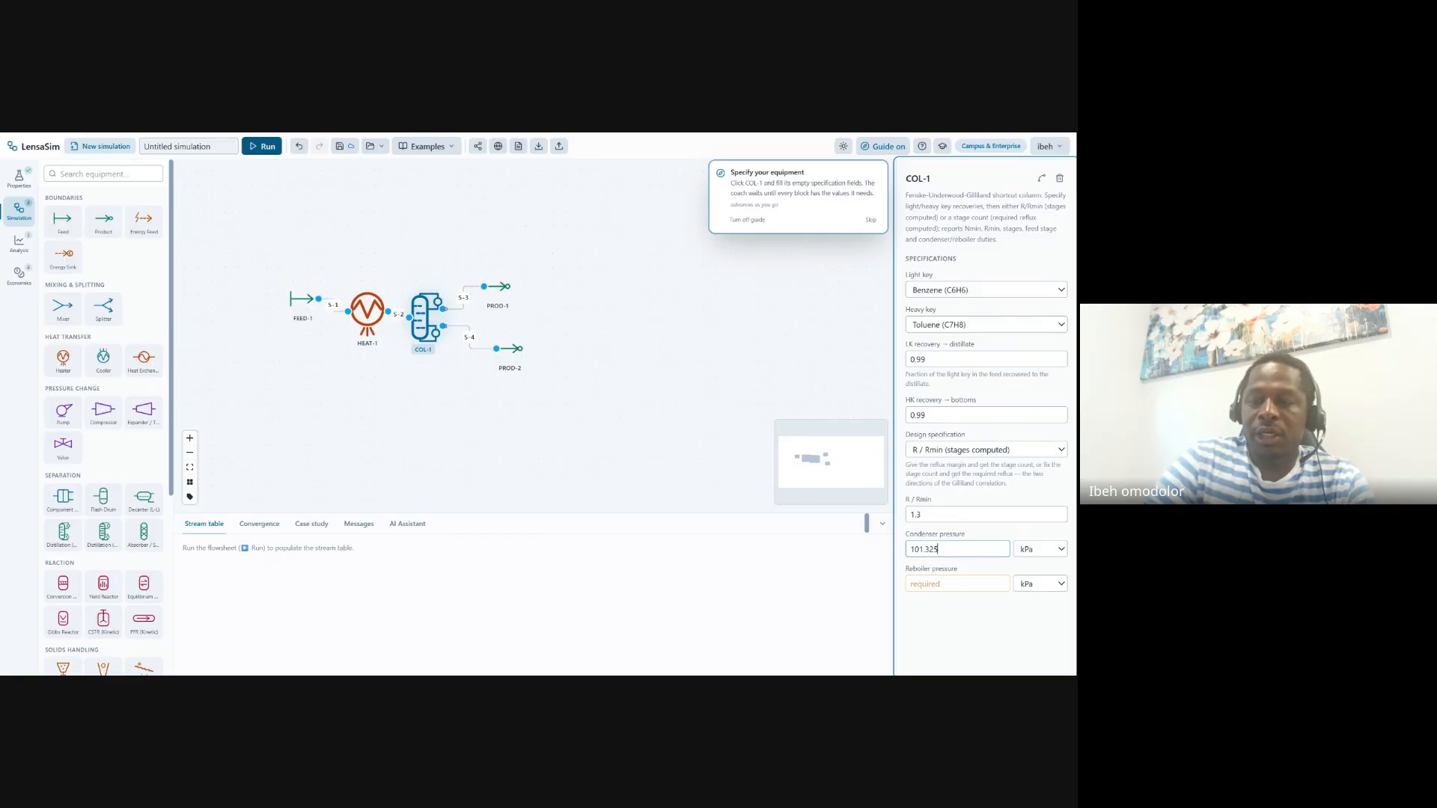
click(973, 581)
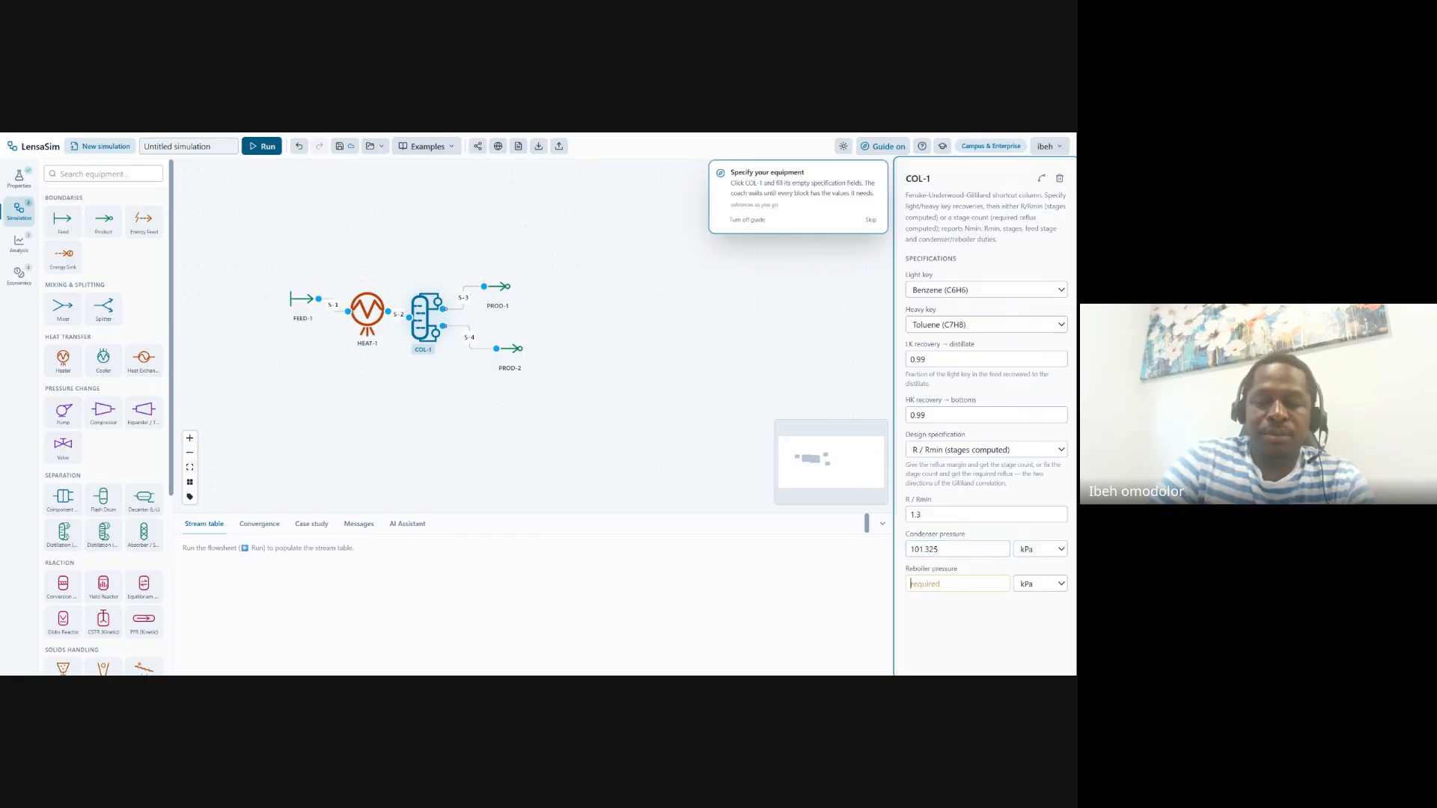
text(101.325)
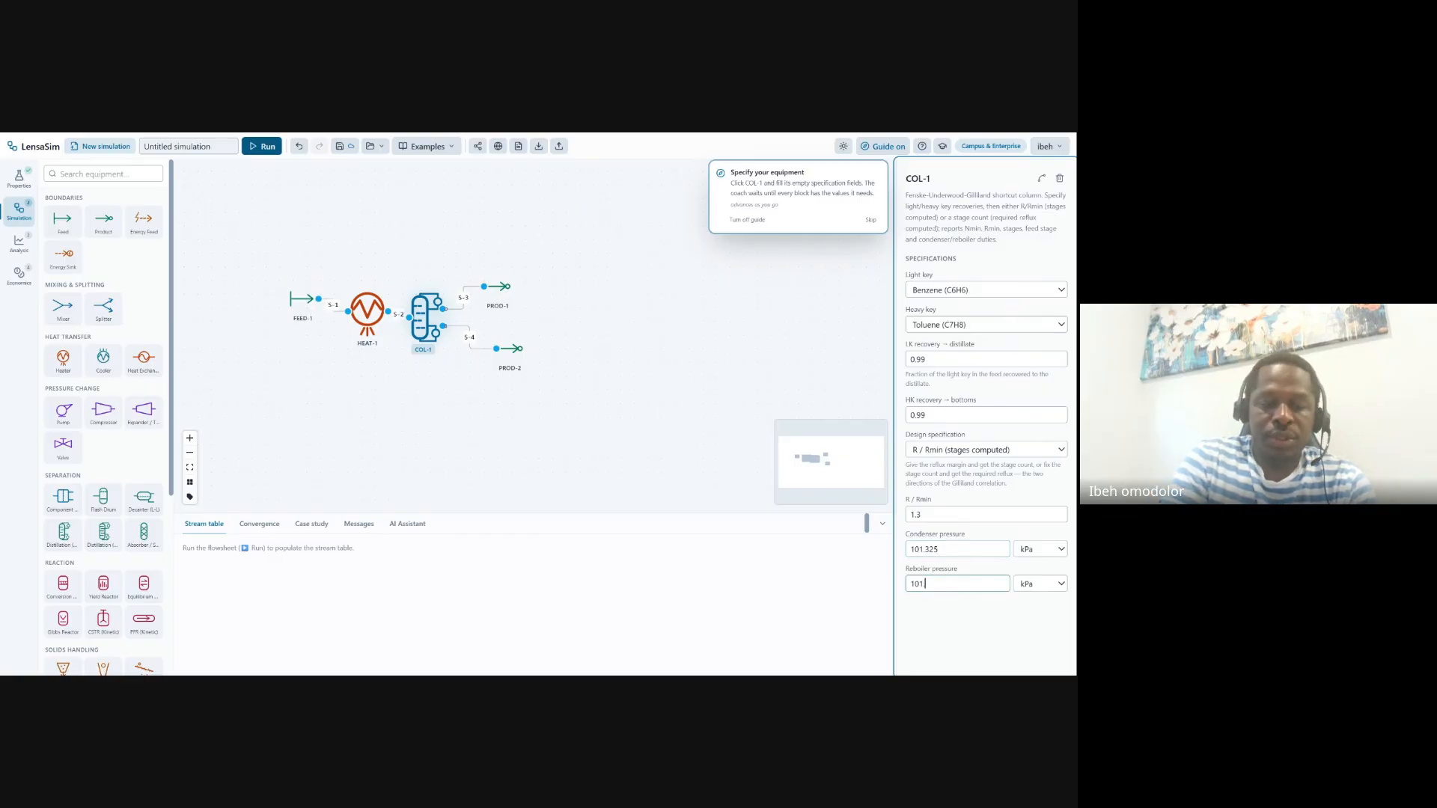
click(973, 642)
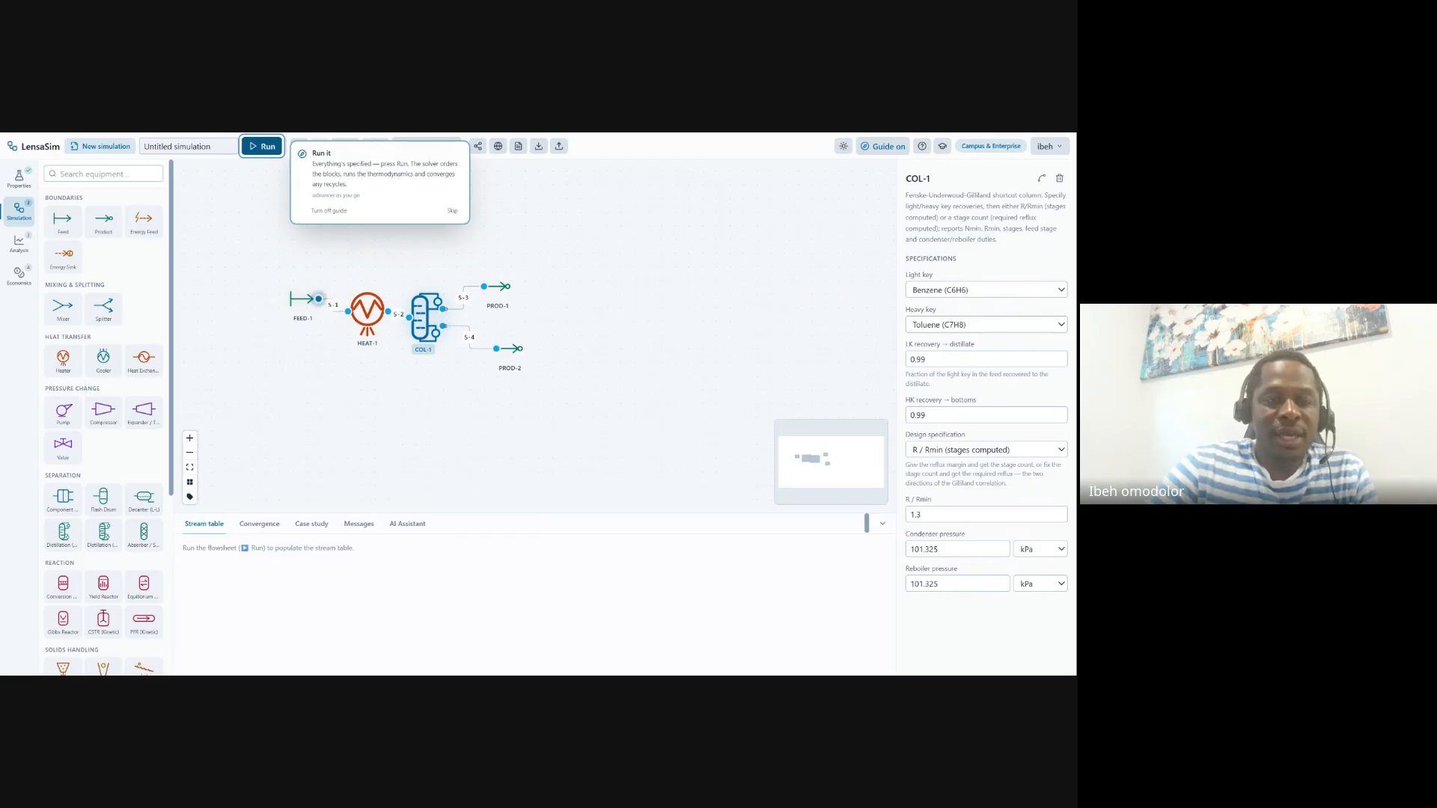
Reposition FEED-1, HEAT-1, COL-1 and PROD-2 to spread the flowsheet out
drag(307, 303, 240, 297)
drag(422, 318, 576, 311)
drag(376, 311, 374, 288)
drag(568, 307, 608, 257)
drag(511, 349, 662, 380)
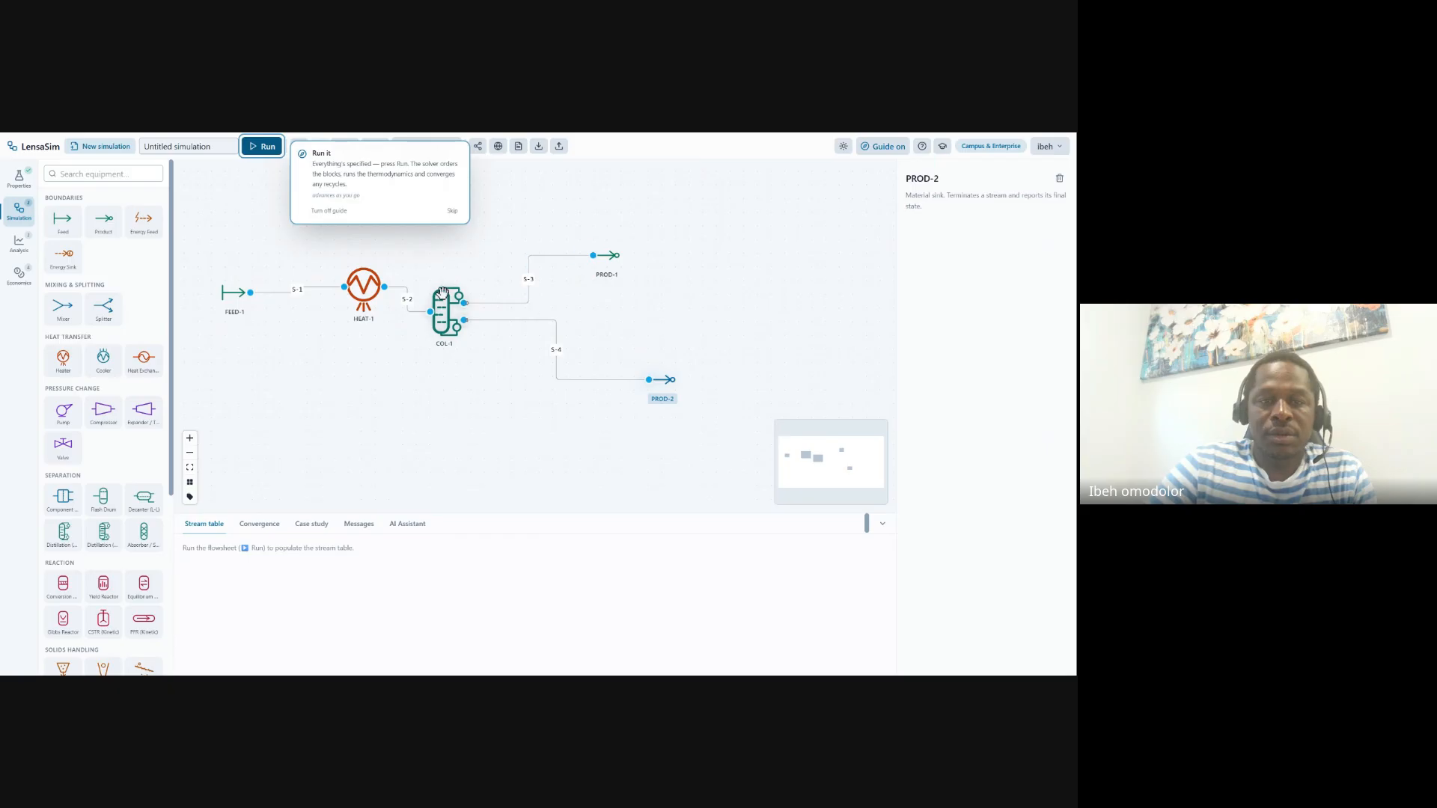
drag(443, 293, 463, 269)
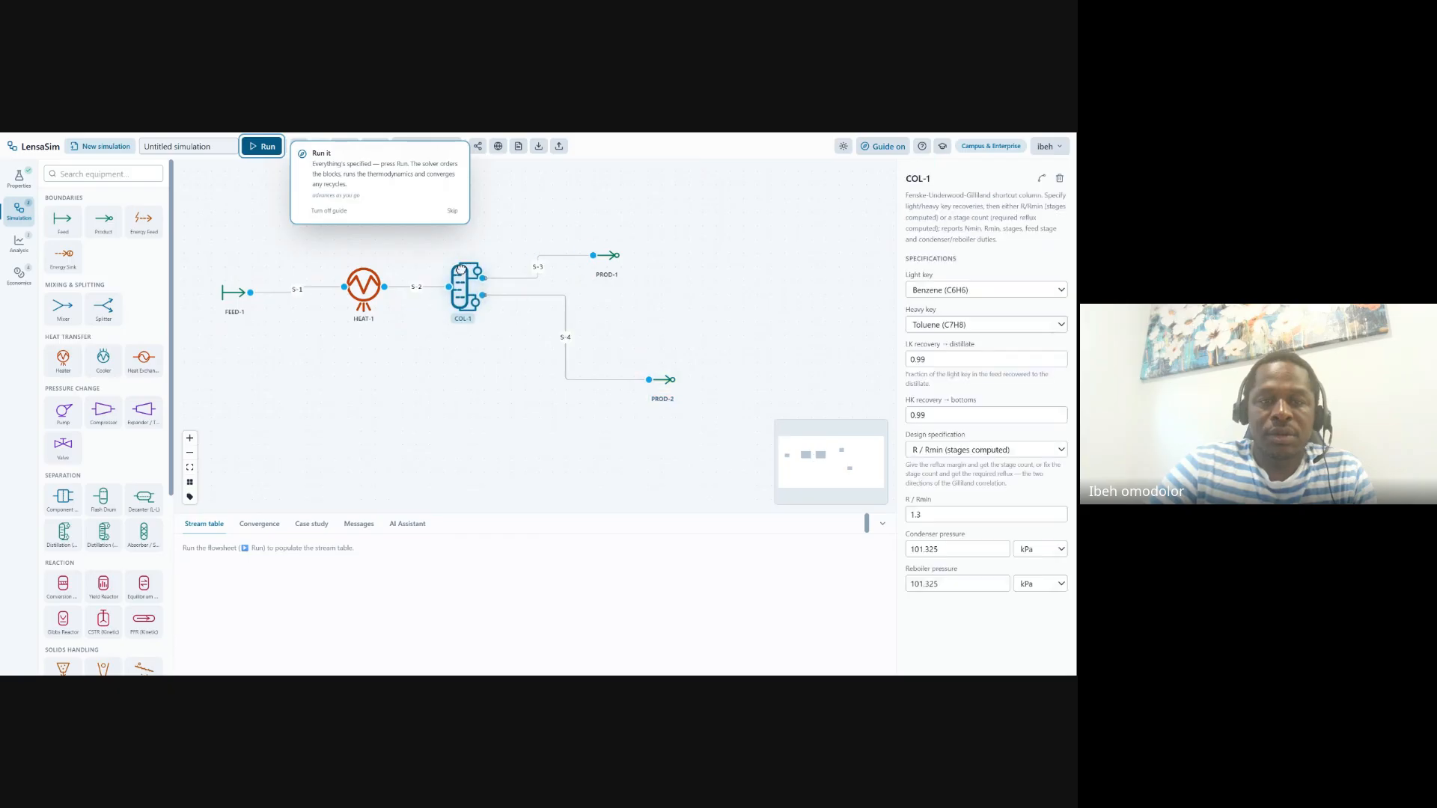
click(230, 292)
drag(364, 289, 363, 327)
drag(464, 290, 475, 316)
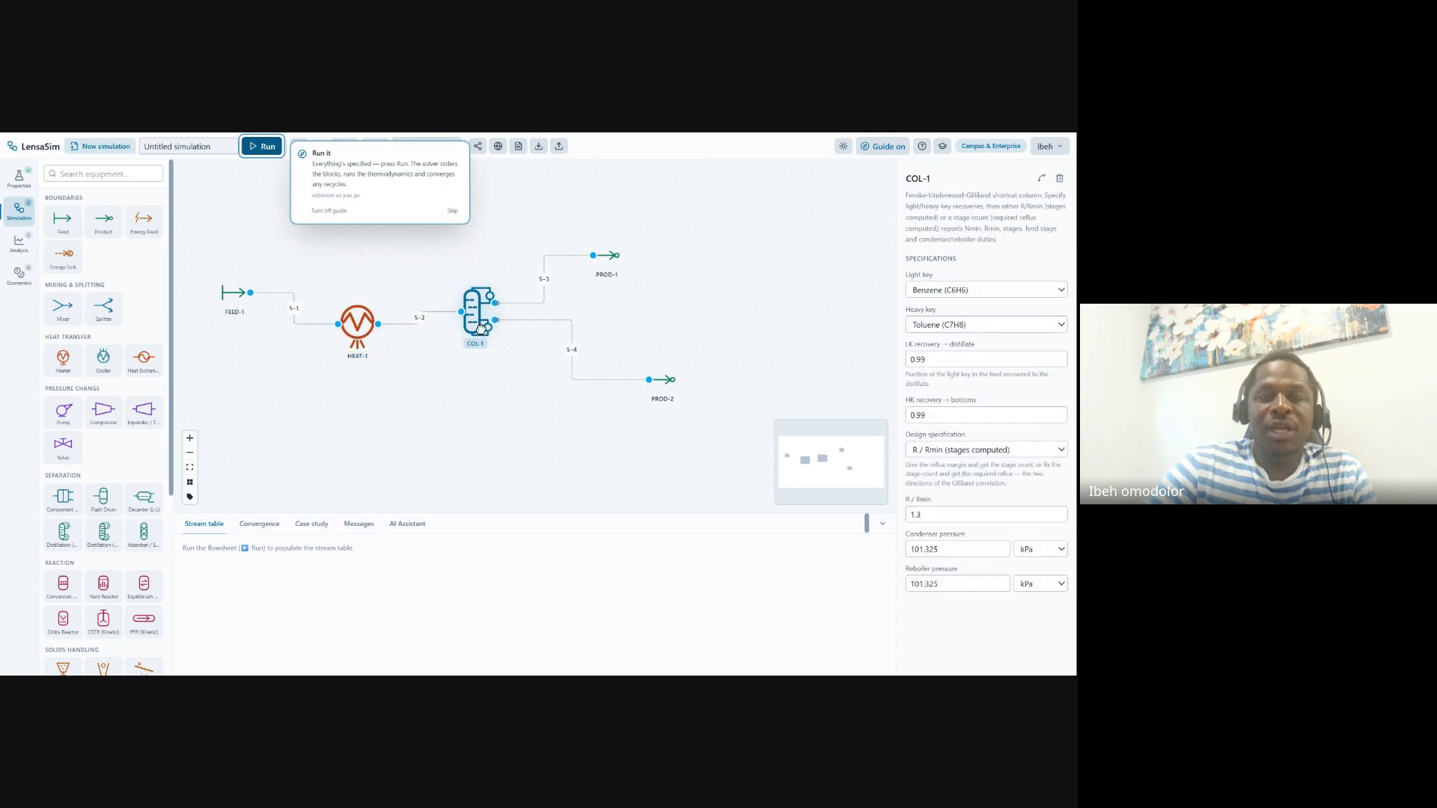
click(718, 221)
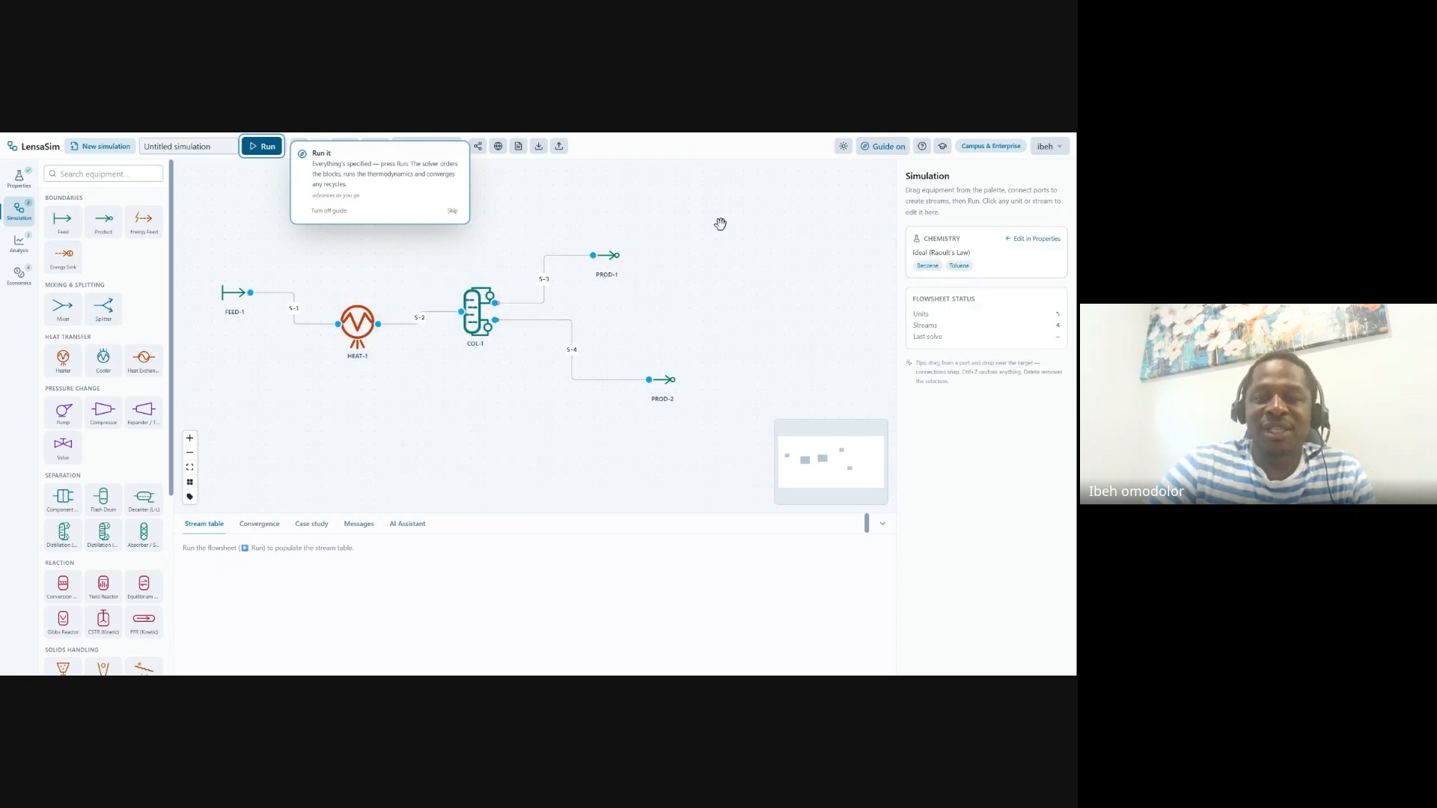
Reroute the column's top stream S-3 so it ends at PROD-3
drag(584, 254, 698, 221)
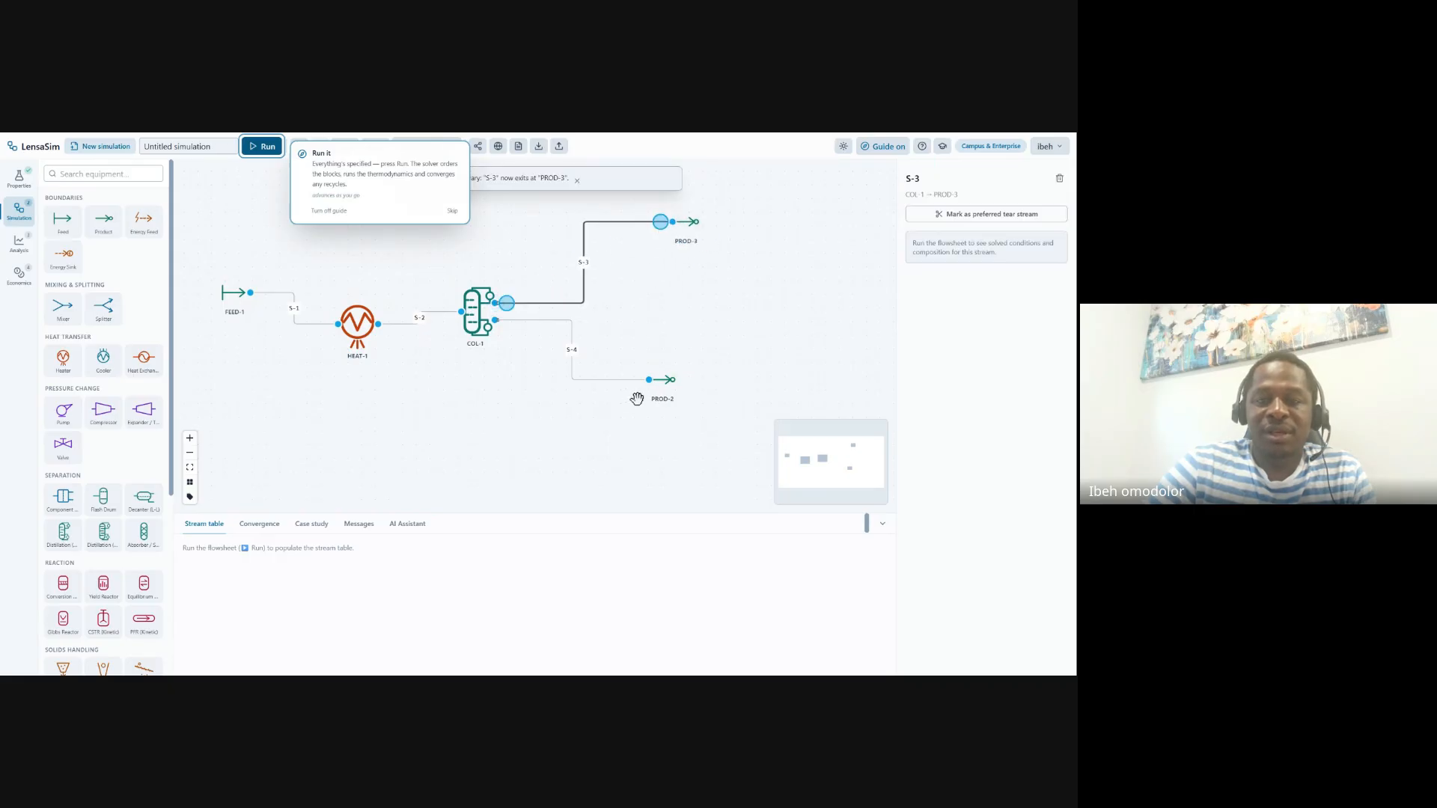
drag(650, 381, 676, 435)
click(675, 435)
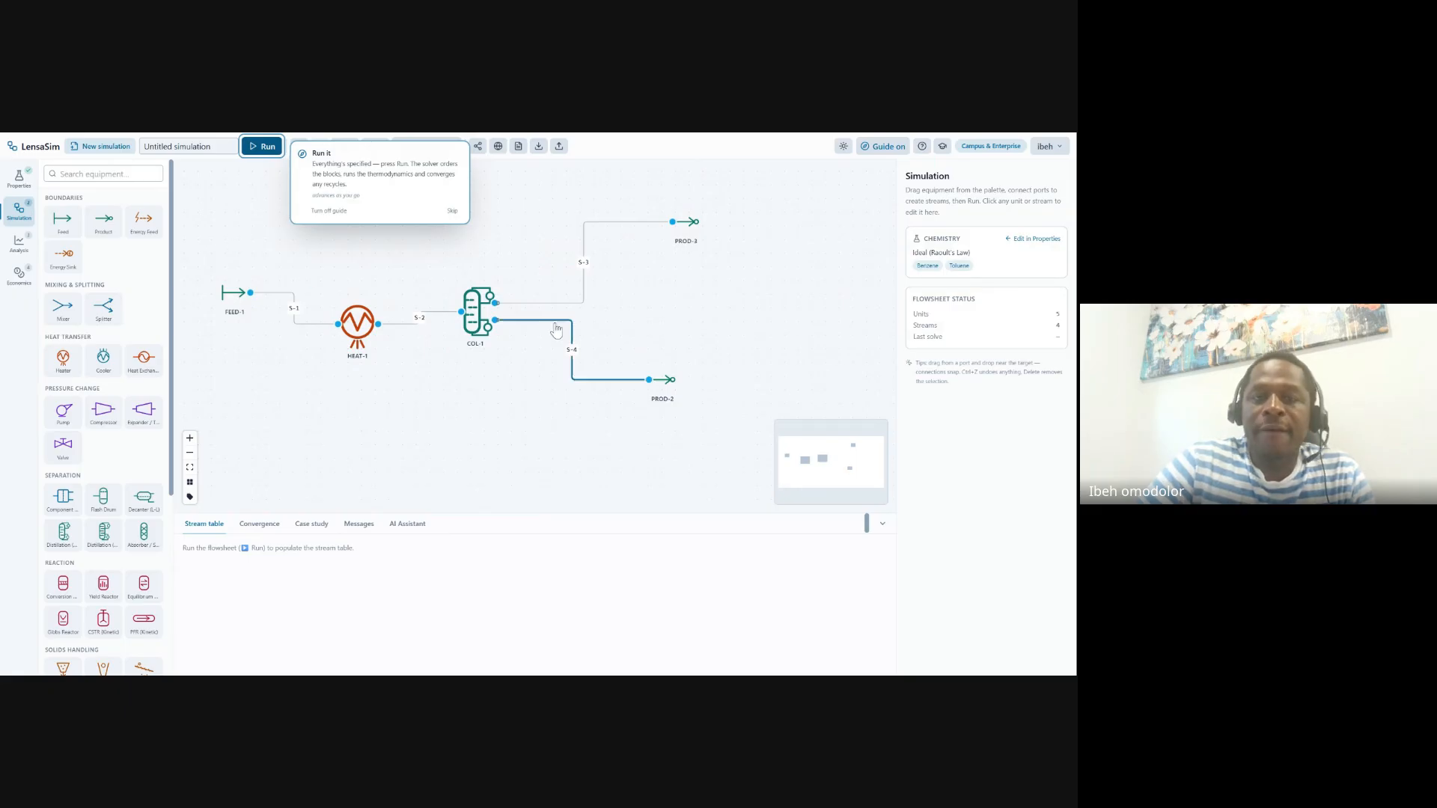
Run the simulation to convergence and dismiss the 'All done — converged' guide
click(268, 148)
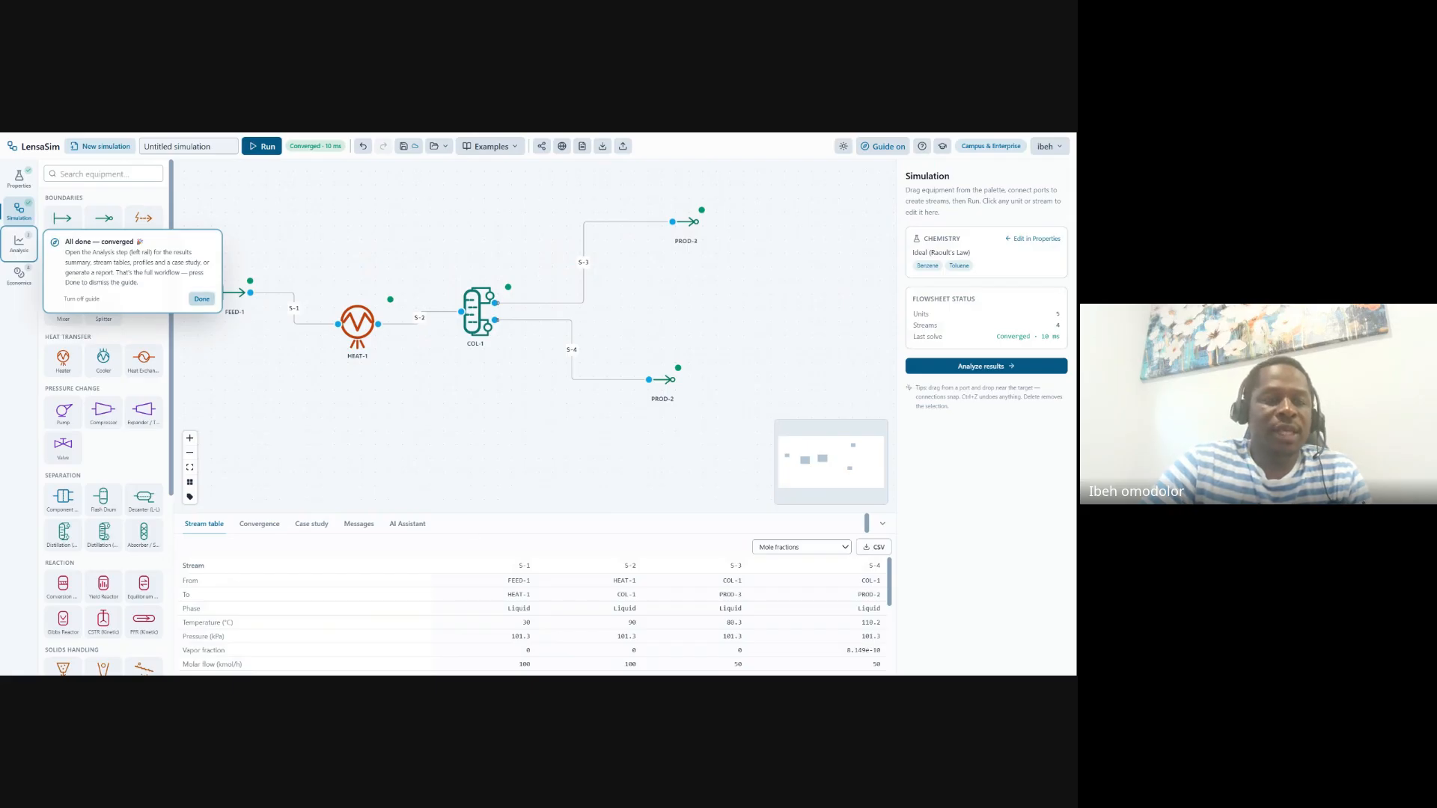
click(201, 298)
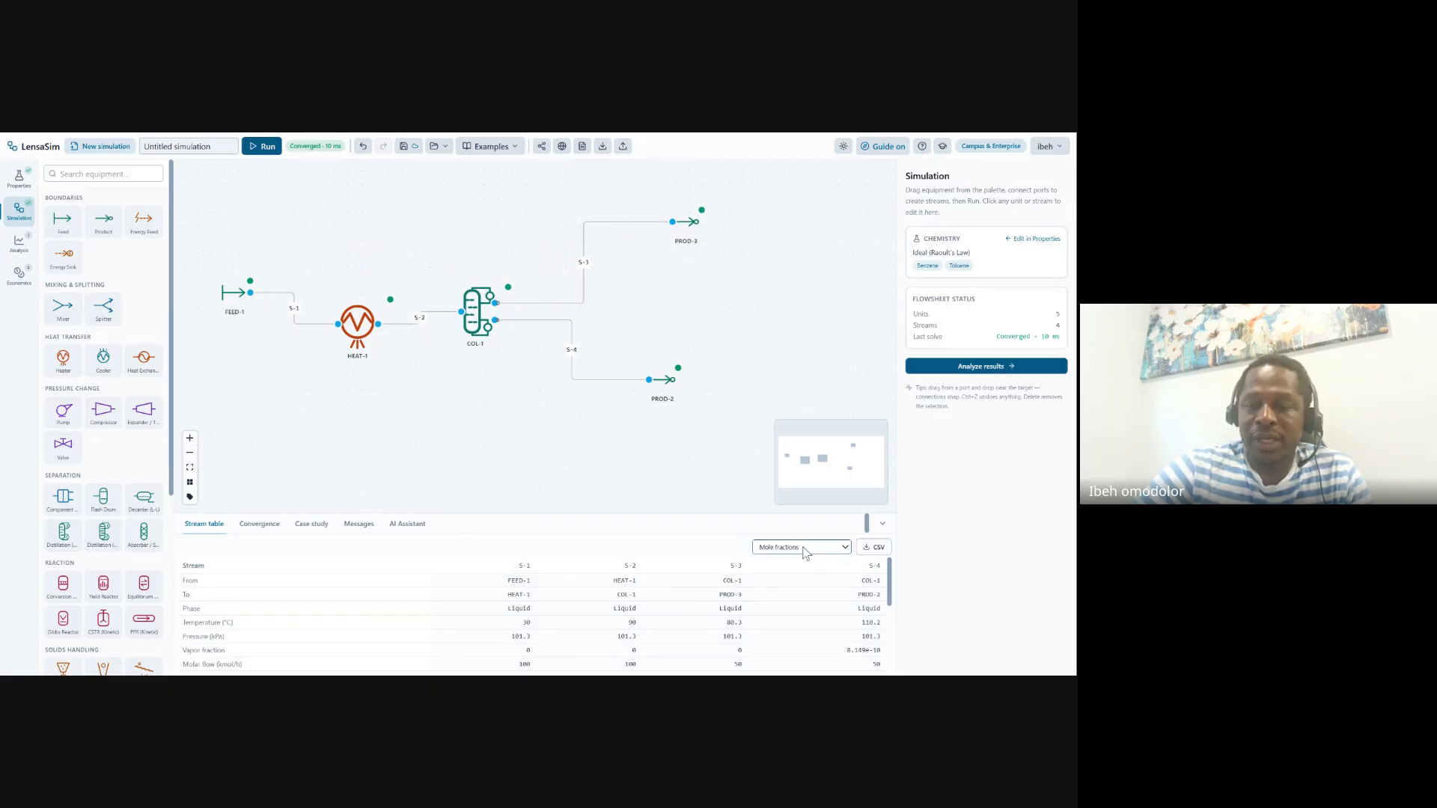
Switch the stream table from Mole fractions to Mole flows (kmol/h) and review its rows
click(799, 570)
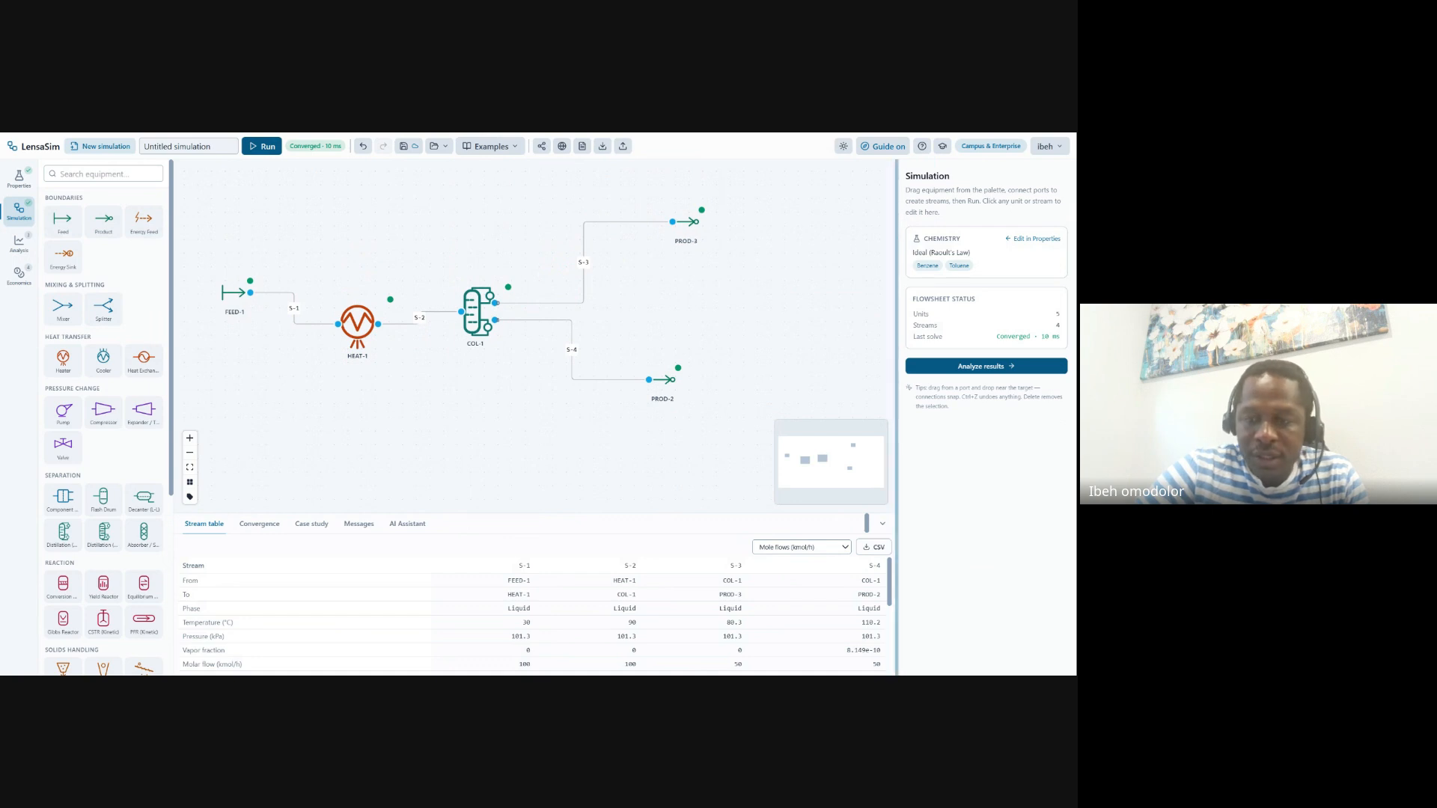
scroll(890, 595, down, 1)
drag(889, 595, 891, 616)
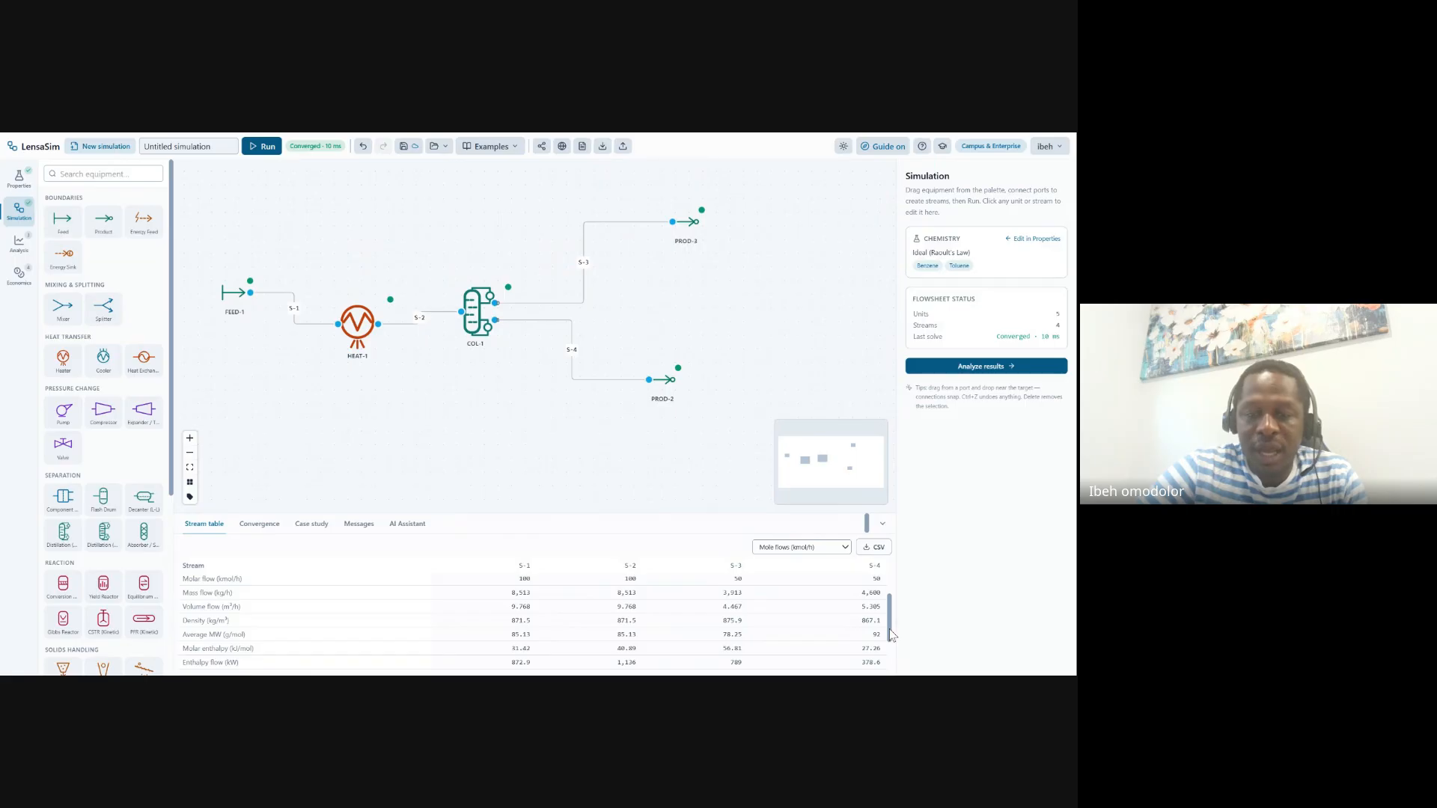
drag(892, 635, 892, 644)
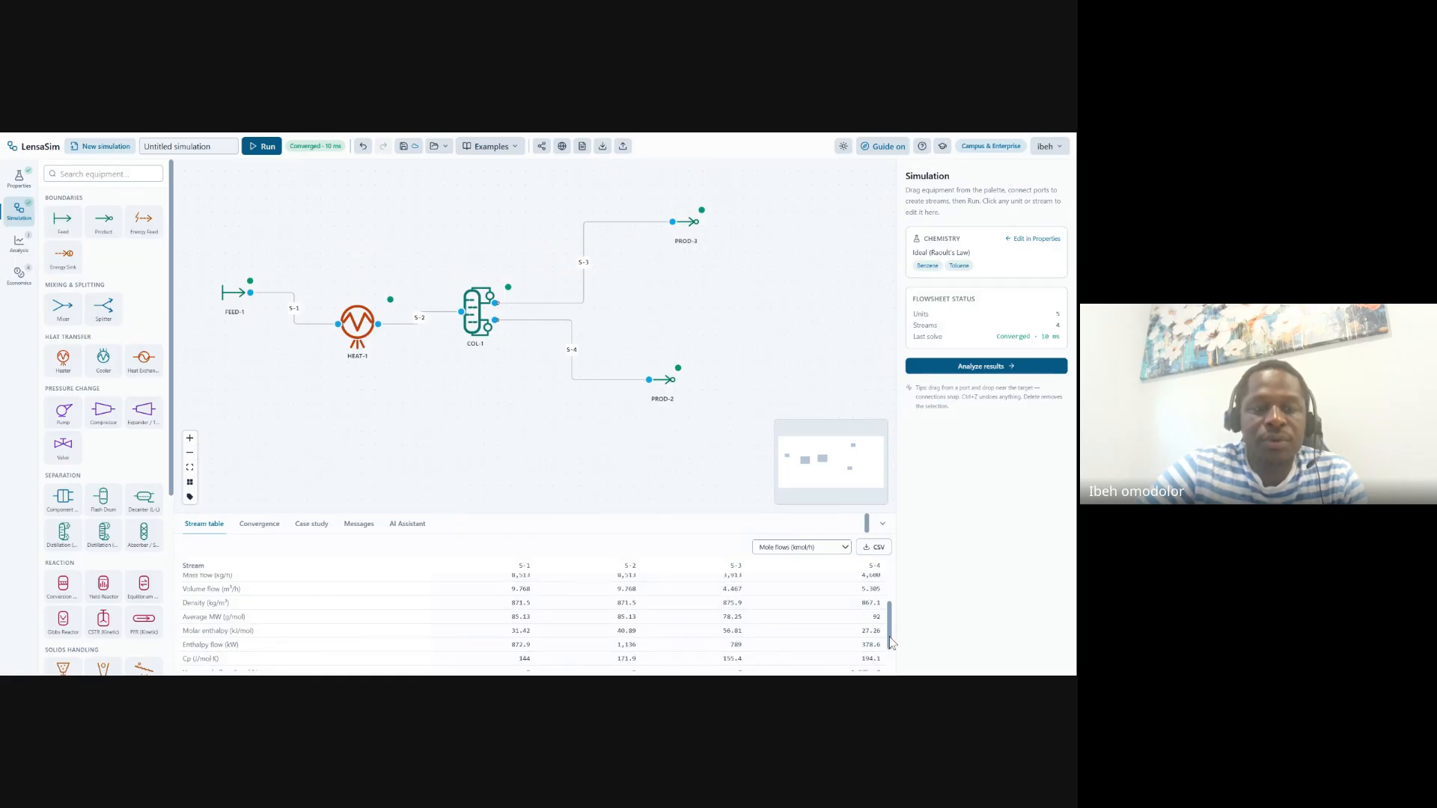
drag(892, 642, 896, 666)
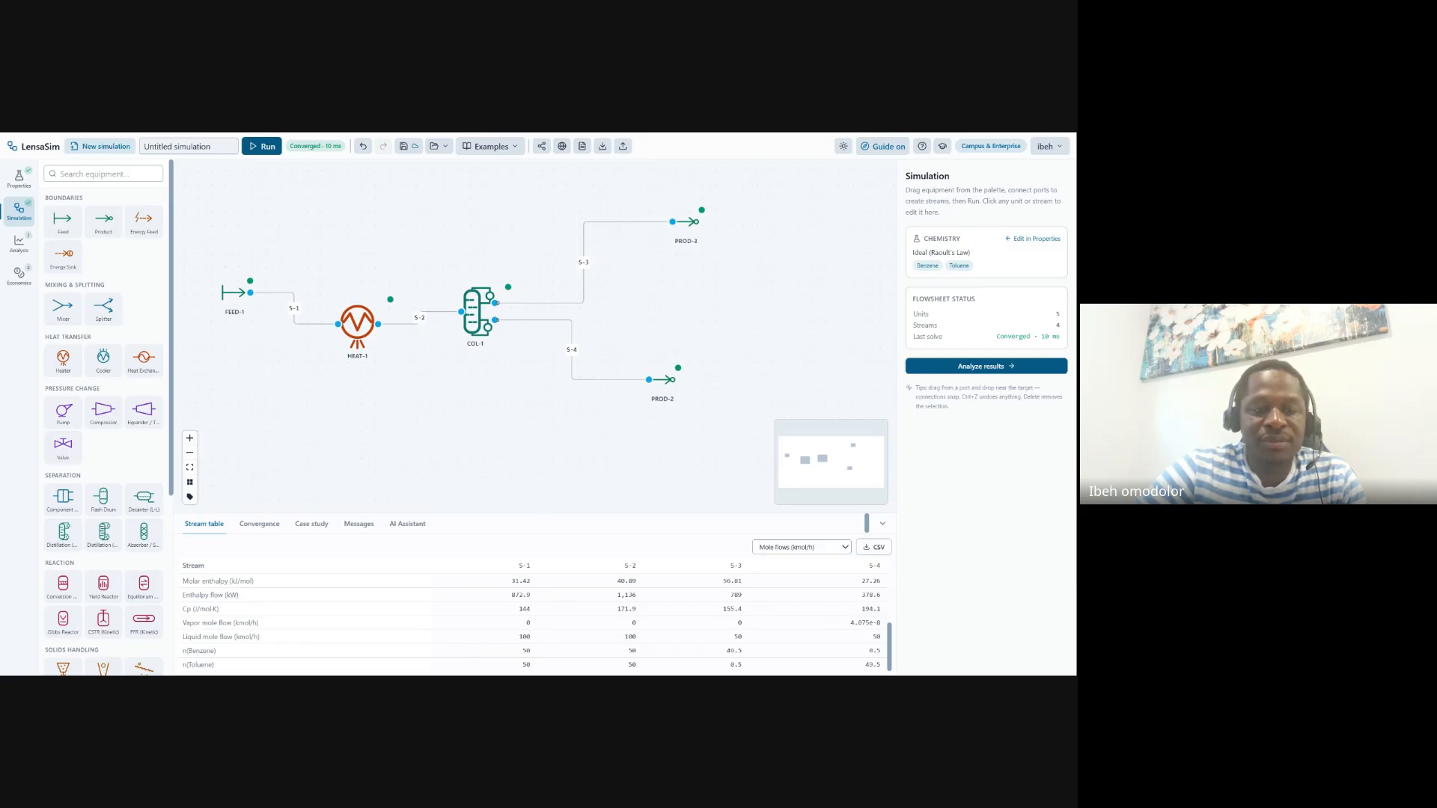
scroll(891, 648, up, 3)
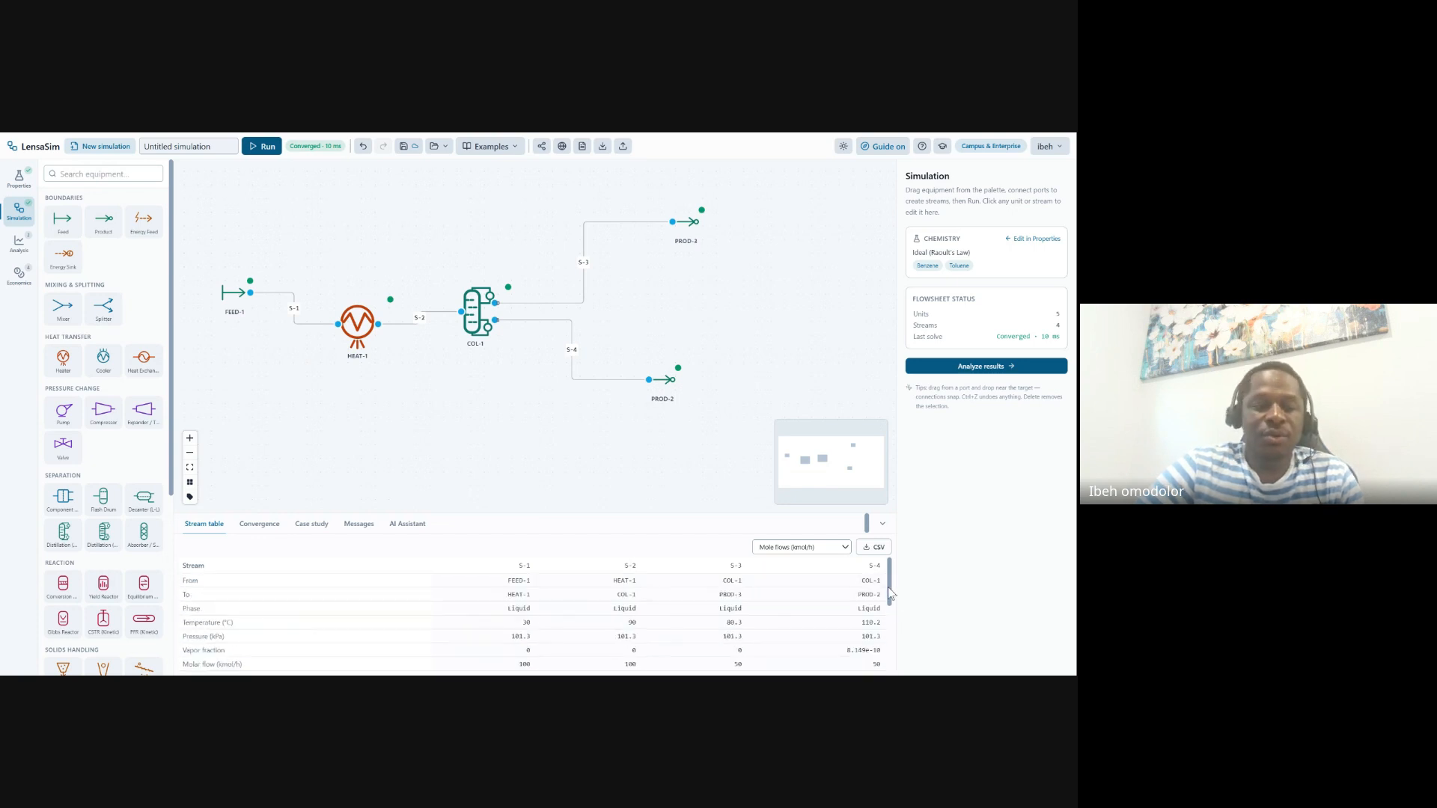
drag(888, 644, 891, 570)
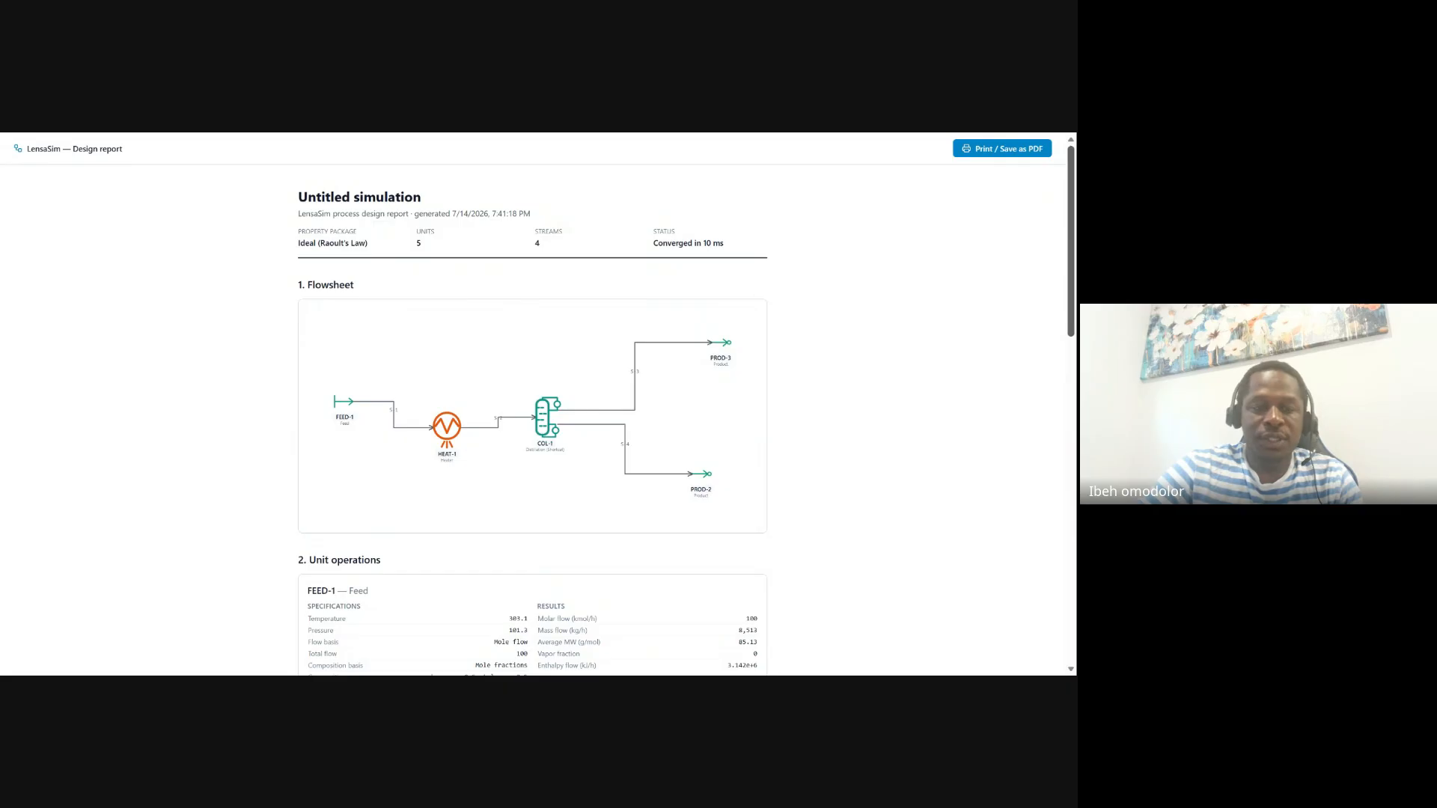
Scroll through the Unit operations section of the design report
scroll(532, 419, down, 3)
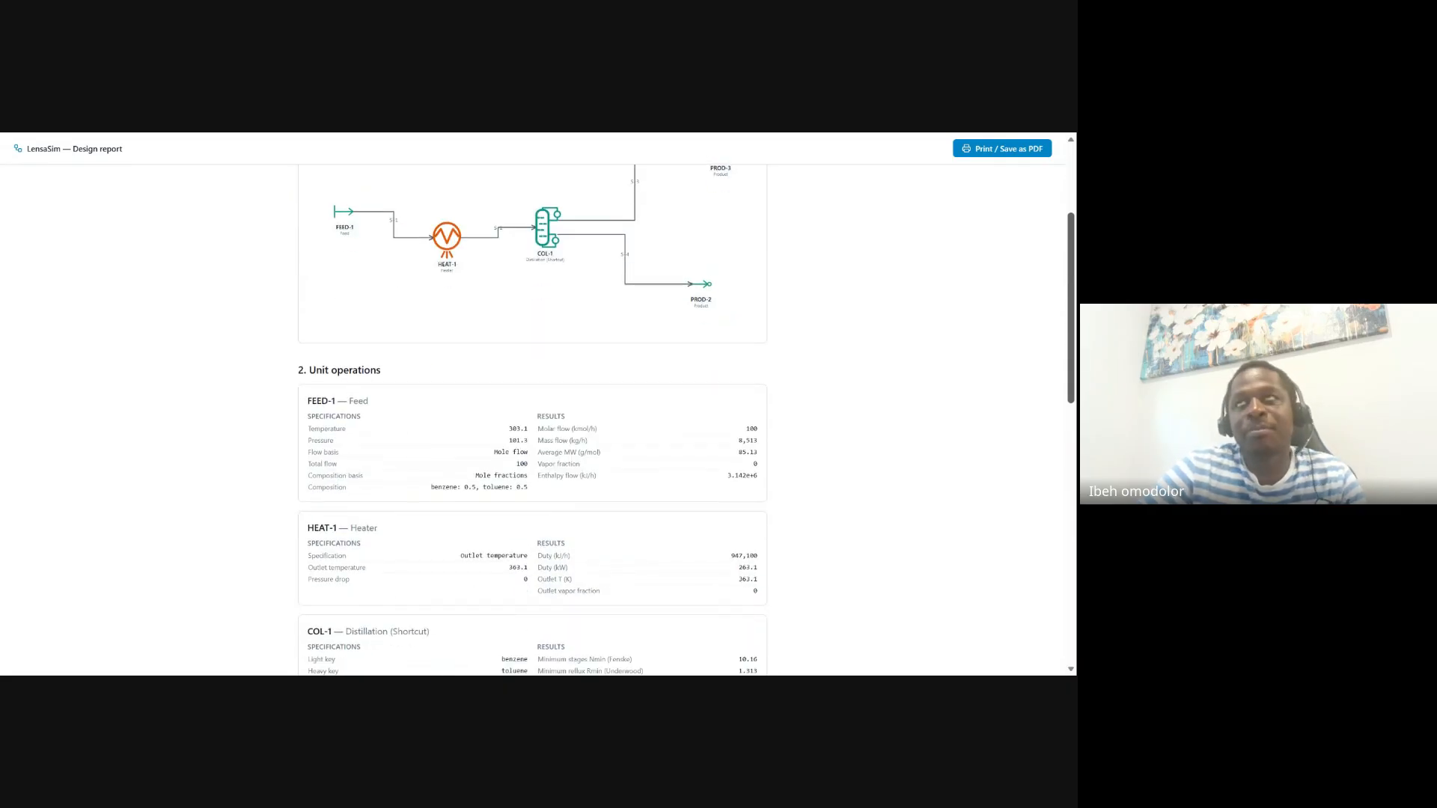
drag(1072, 337, 1038, 187)
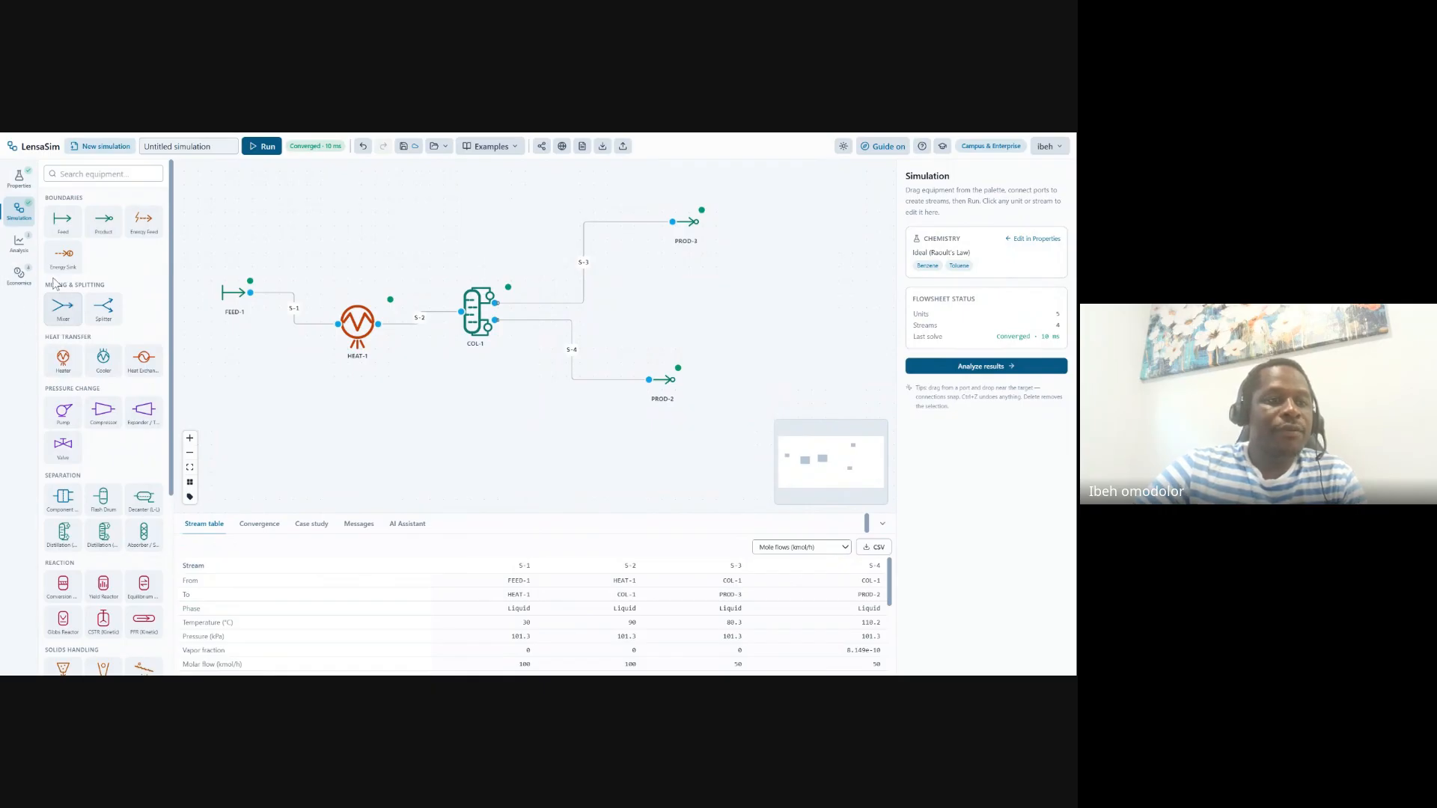
click(16, 277)
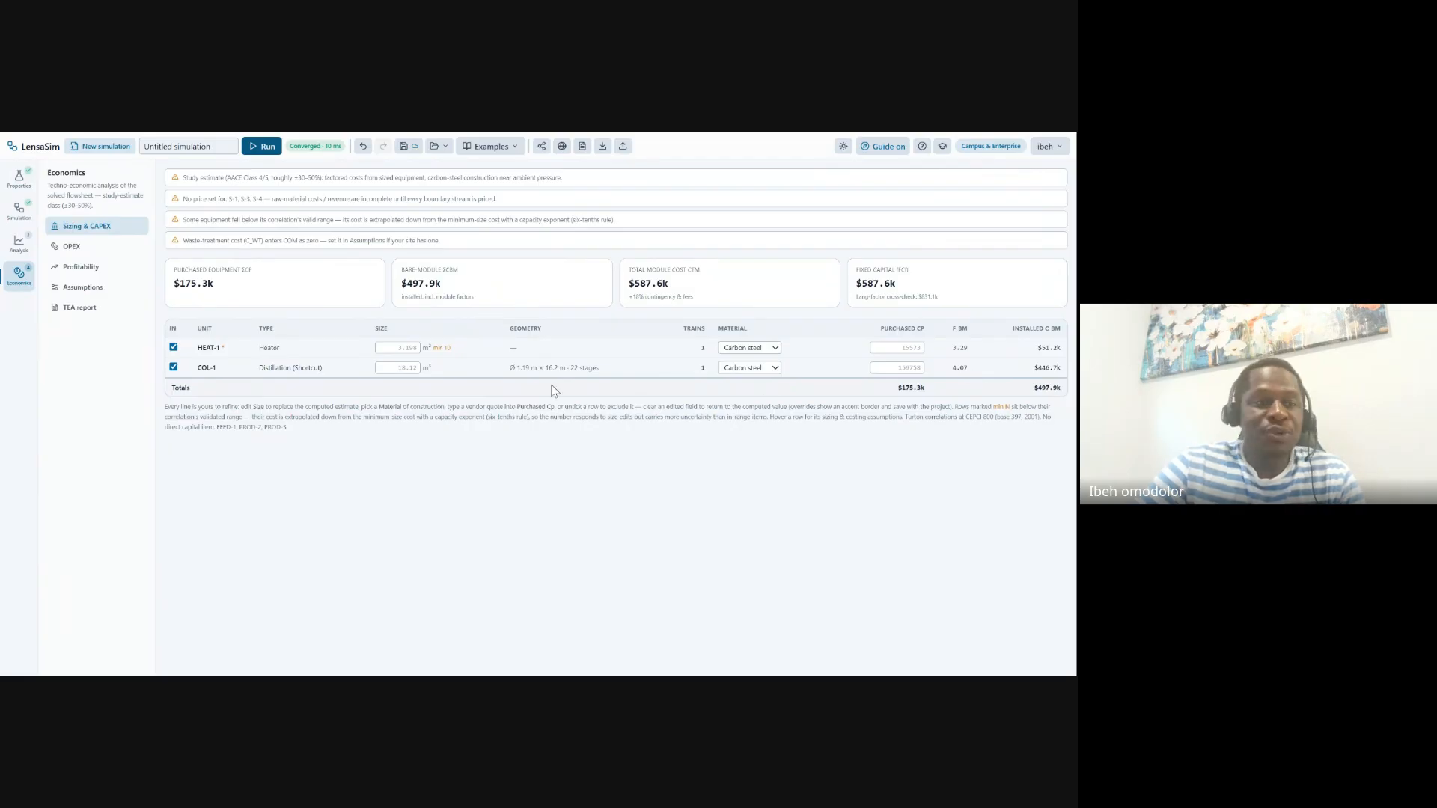
click(19, 210)
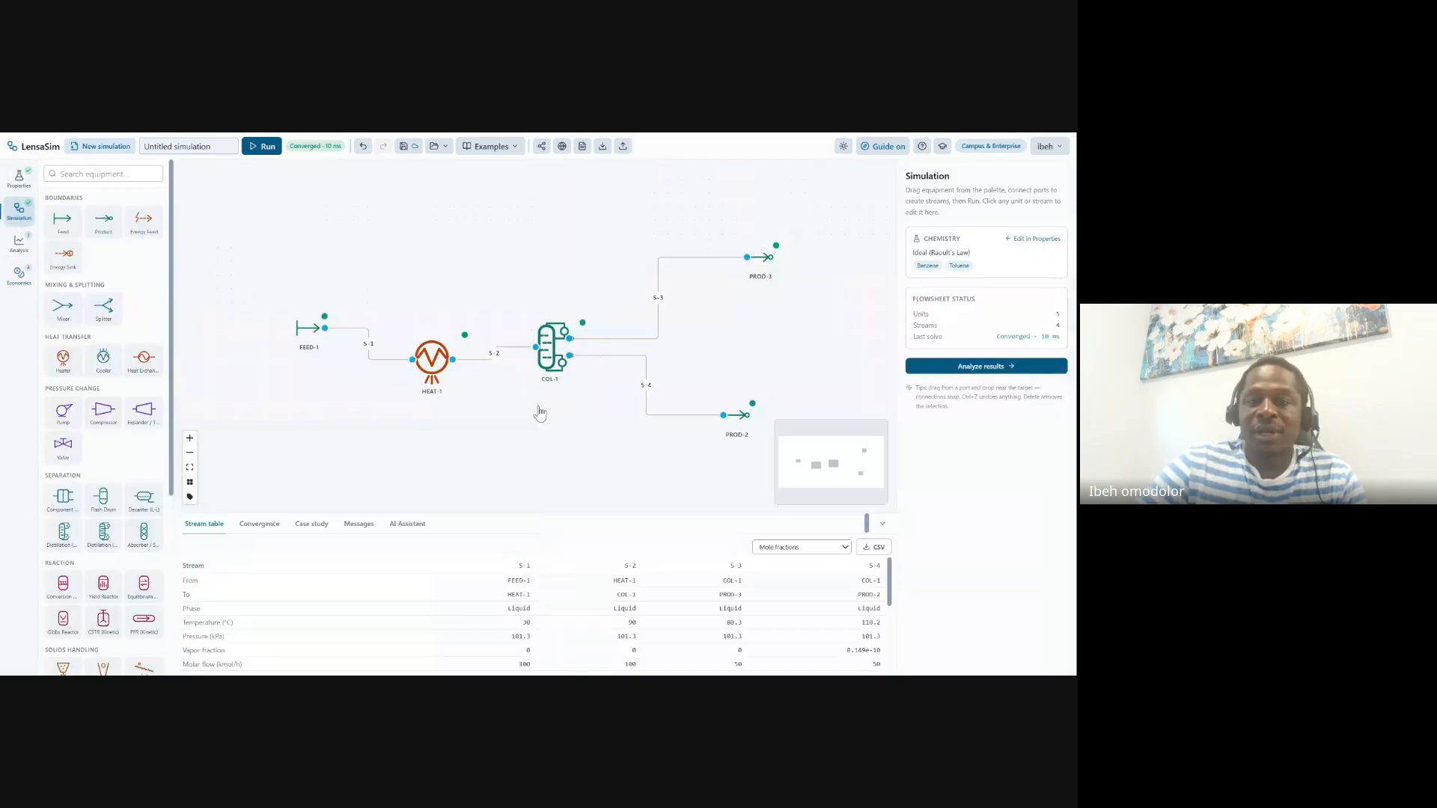